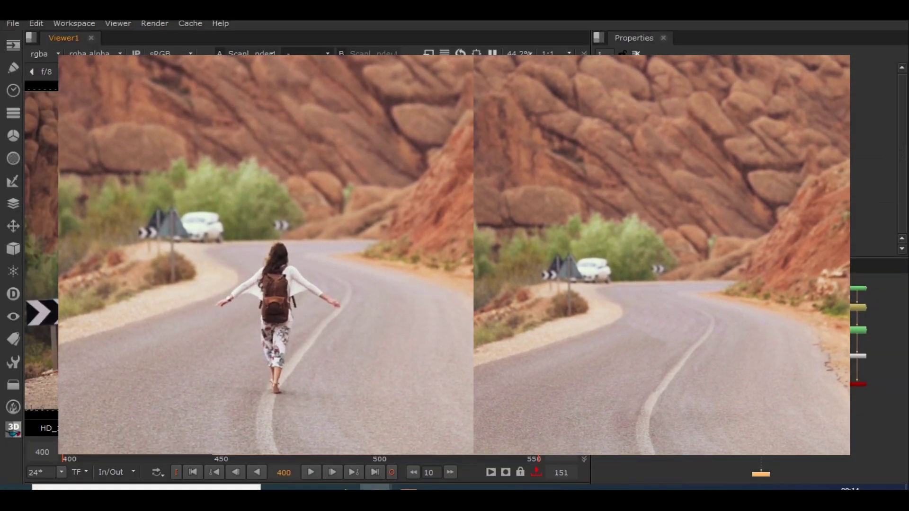
- Play the road footage and review the project's frame range, frame rate and full size format
left_click(310, 472)
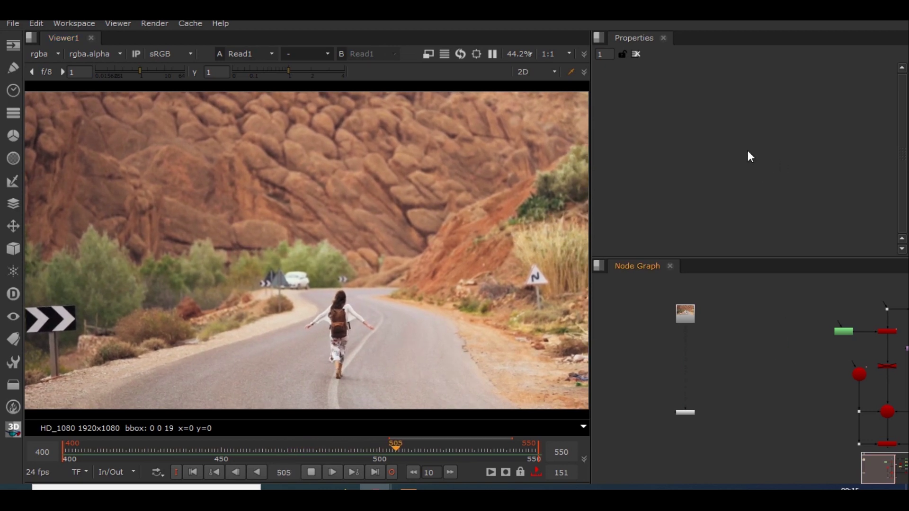
key("s")
scroll(675, 201, "down", 3)
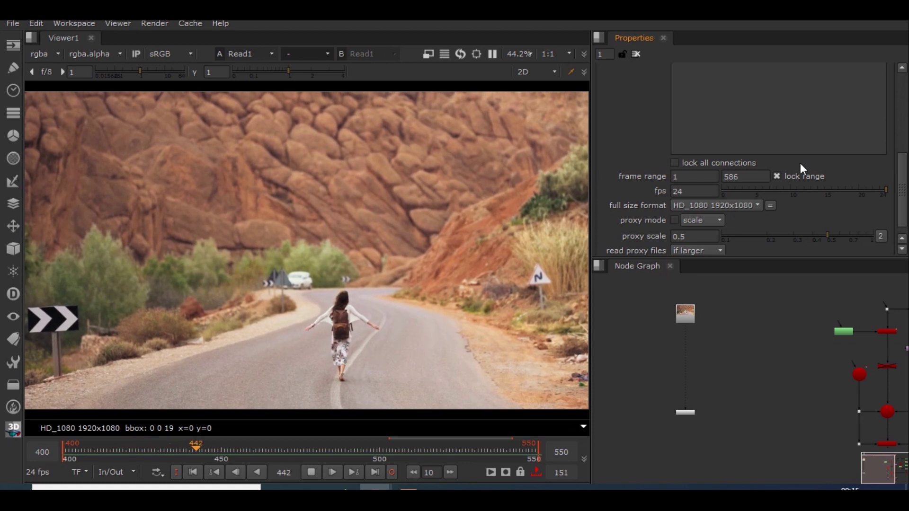
scroll(792, 195, "up", 3)
left_click(889, 74)
key("Home")
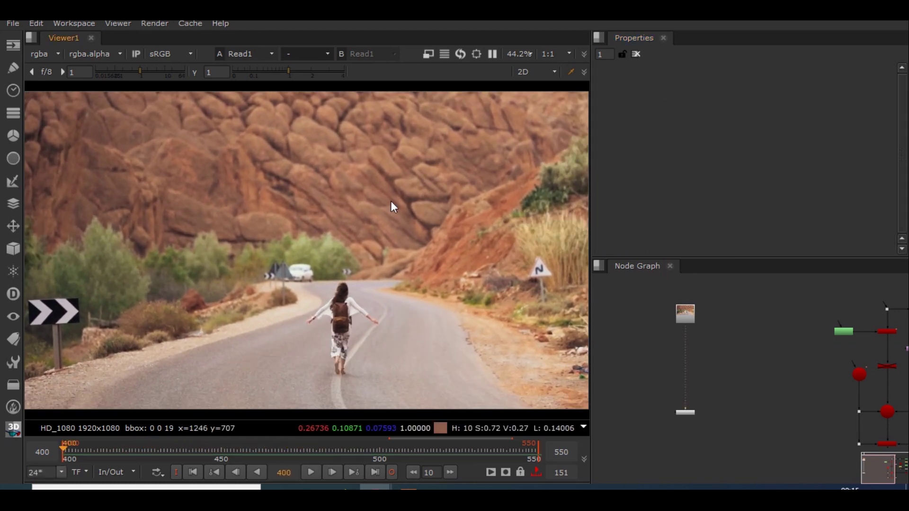
- Add a RotoPaint node between the Read1 footage node and the viewer
scroll(725, 347, "up", 4)
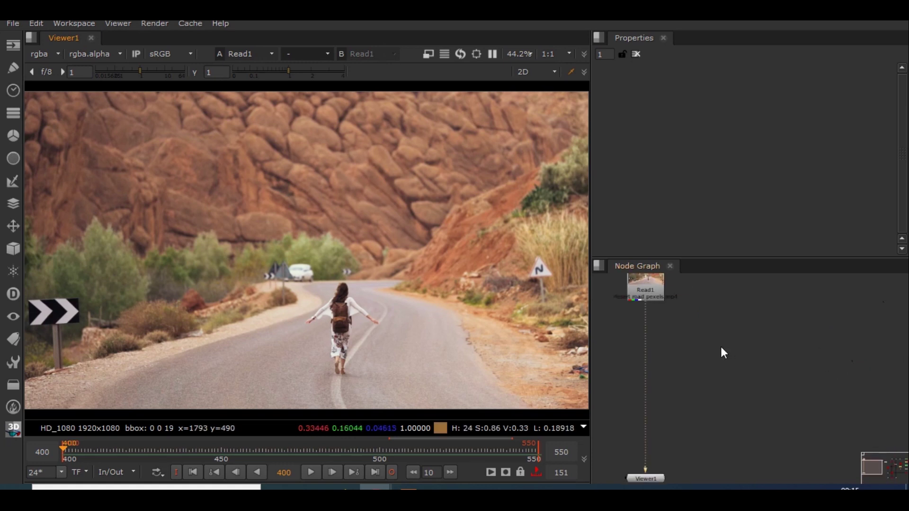
scroll(713, 348, "down", 3)
middle_click_drag(707, 350, 734, 348)
left_click(706, 310)
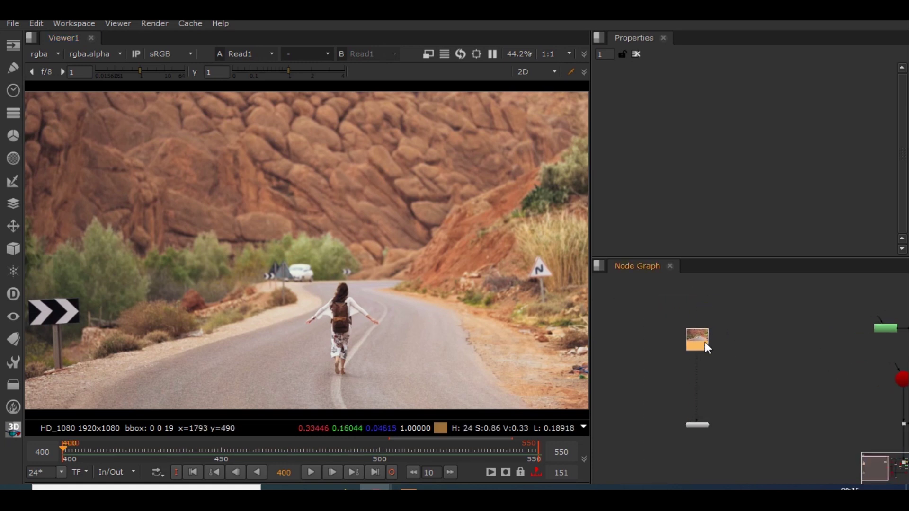
scroll(684, 400, "up", 1)
left_click_drag(712, 306, 711, 325)
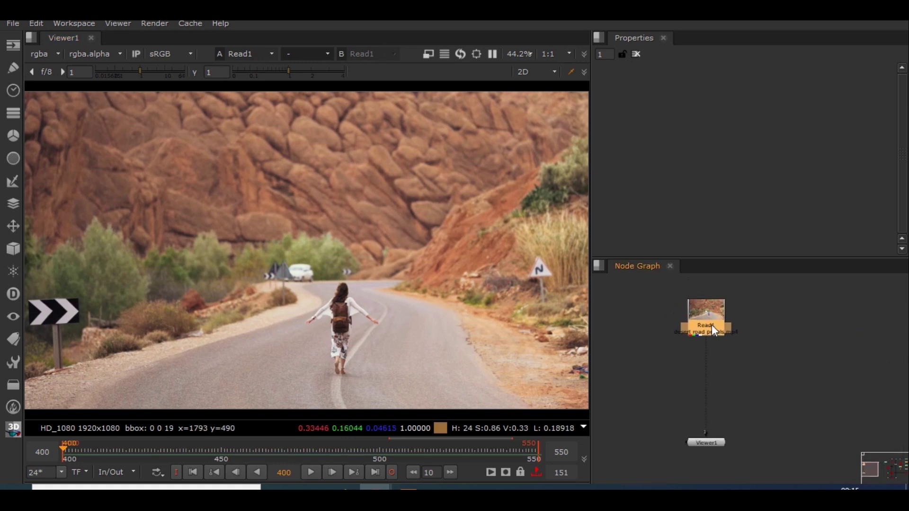
key("p")
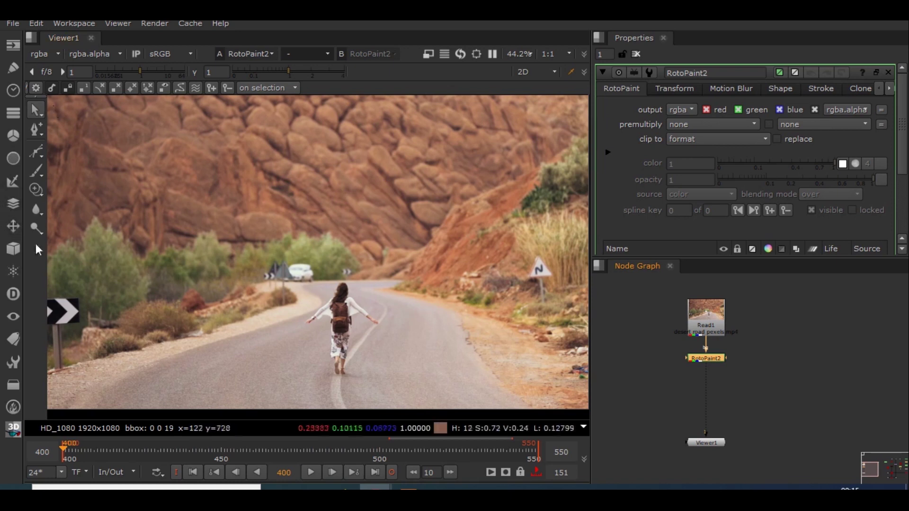
- Choose the Clone tool for painting over the woman walking on the road at frame 400
scroll(217, 240, "up", 2)
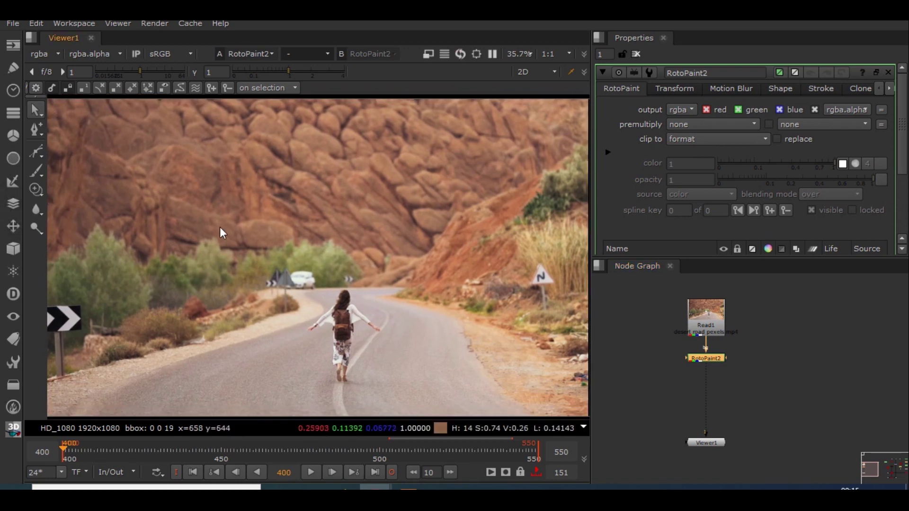
key("f")
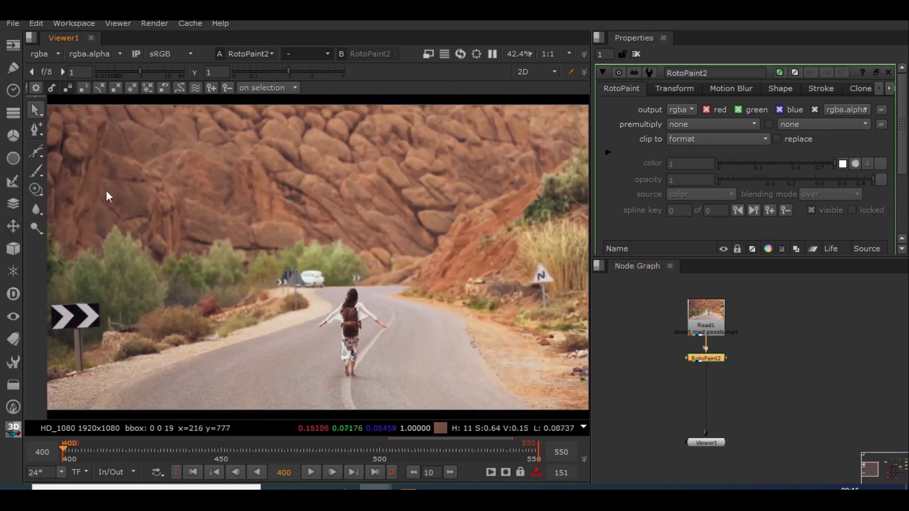
left_click(36, 190)
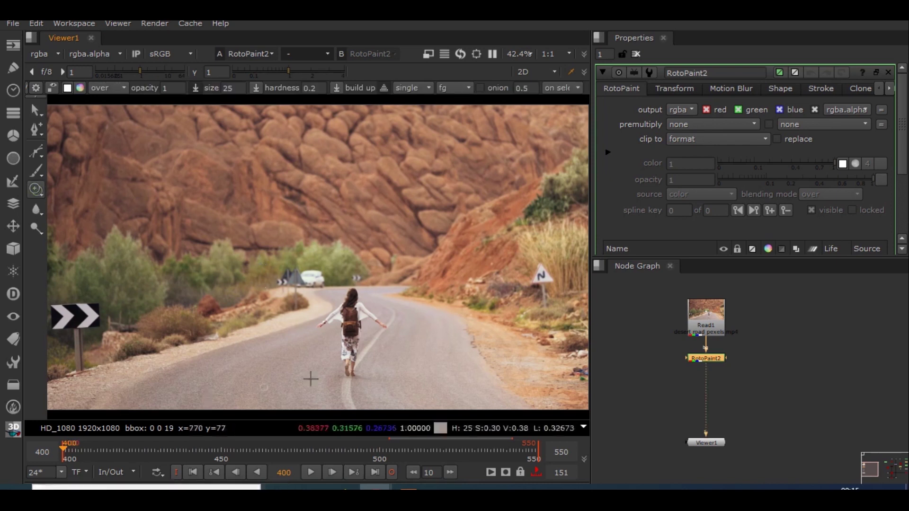
middle_click_drag(364, 328, 367, 255)
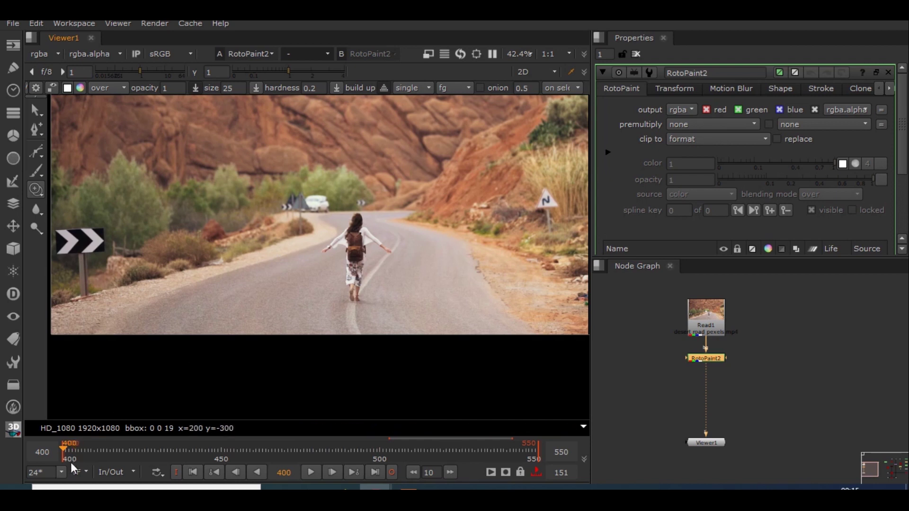
scroll(299, 233, "up", 2)
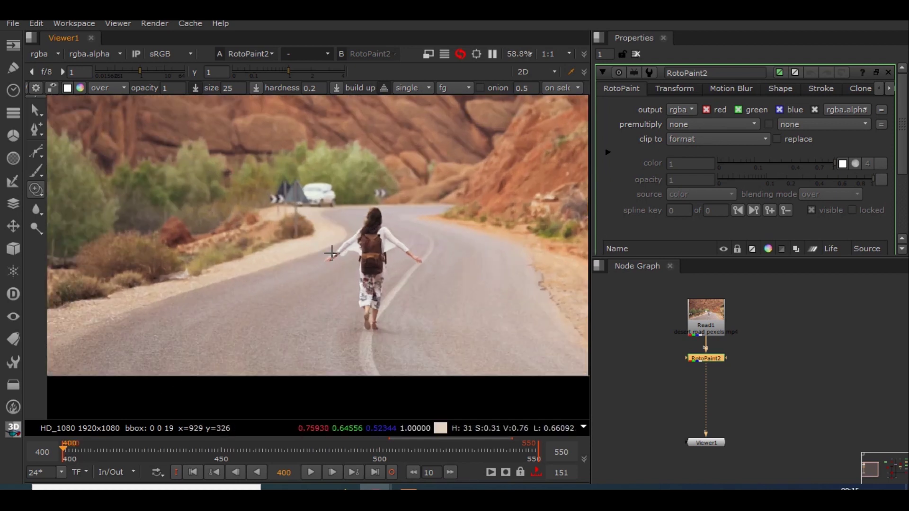
scroll(353, 278, "up", 4)
scroll(376, 249, "down", 4)
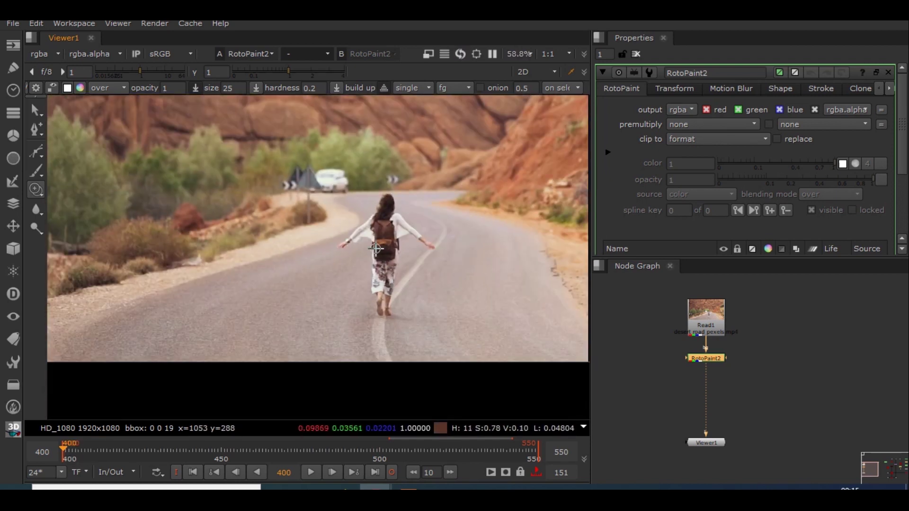
scroll(378, 260, "up", 5)
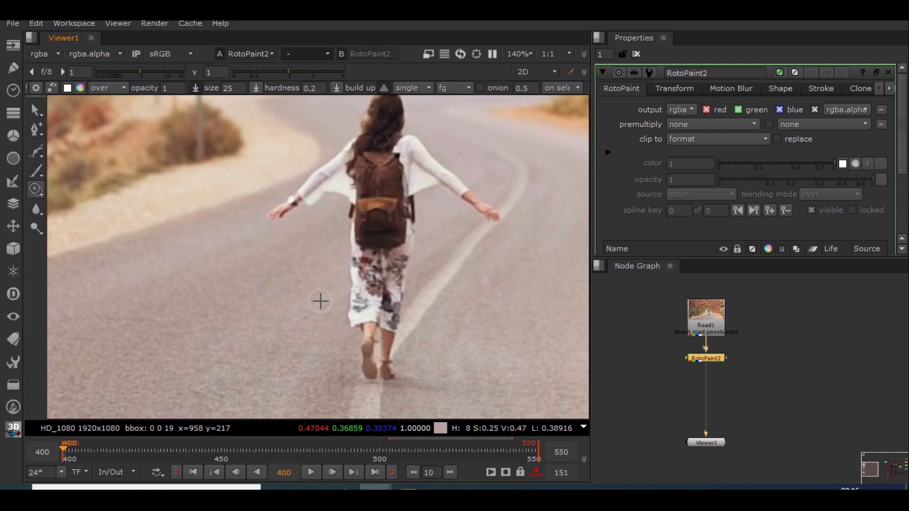
scroll(383, 283, "up", 4)
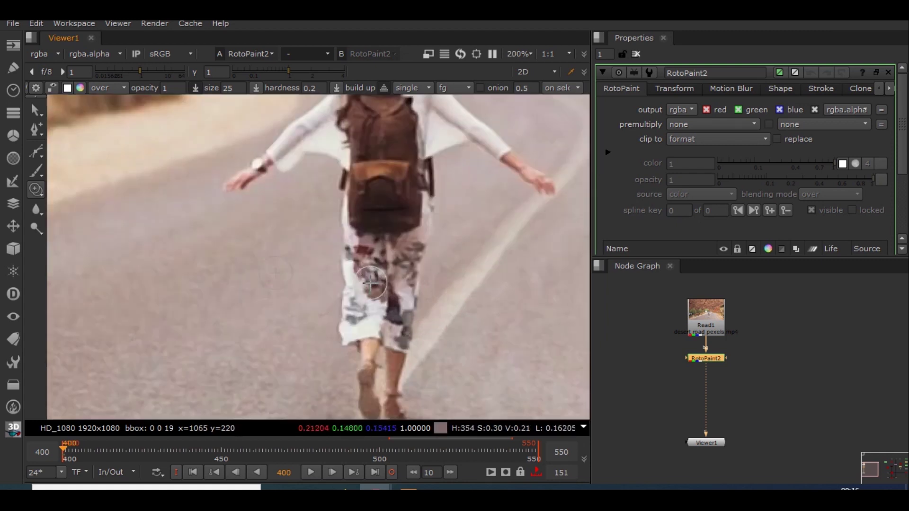
scroll(360, 284, "down", 1)
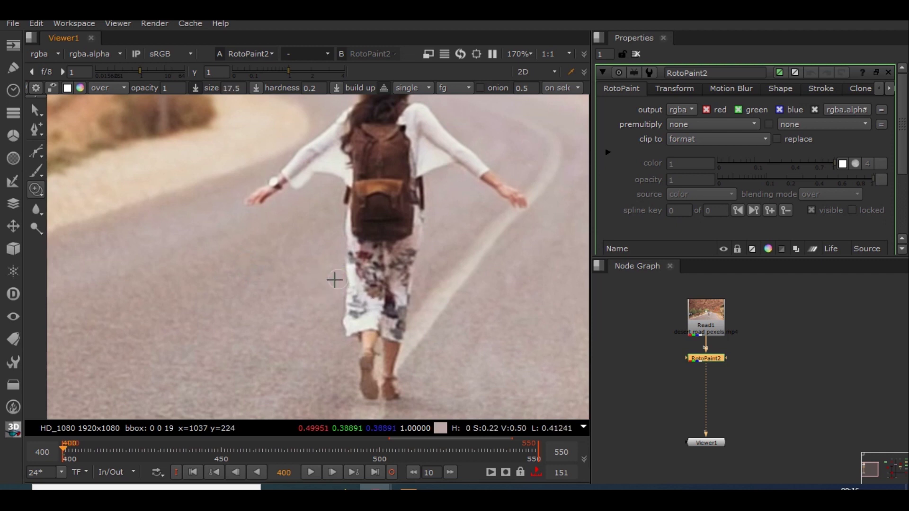
- Set the clone brush size to 25, keeping opacity at 1 and hardness at 0.2
left_click_drag(350, 286, 352, 285, "shift")
double_click(240, 89)
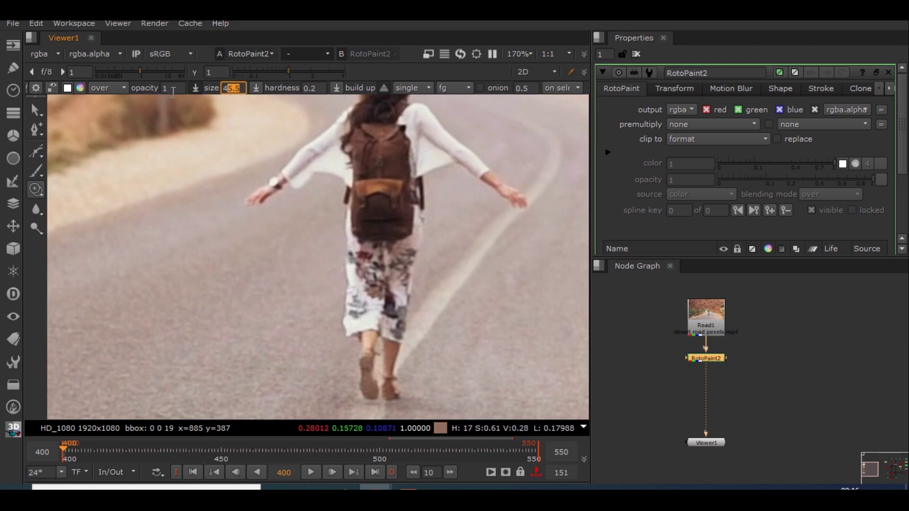
left_click(172, 88)
left_click(312, 87)
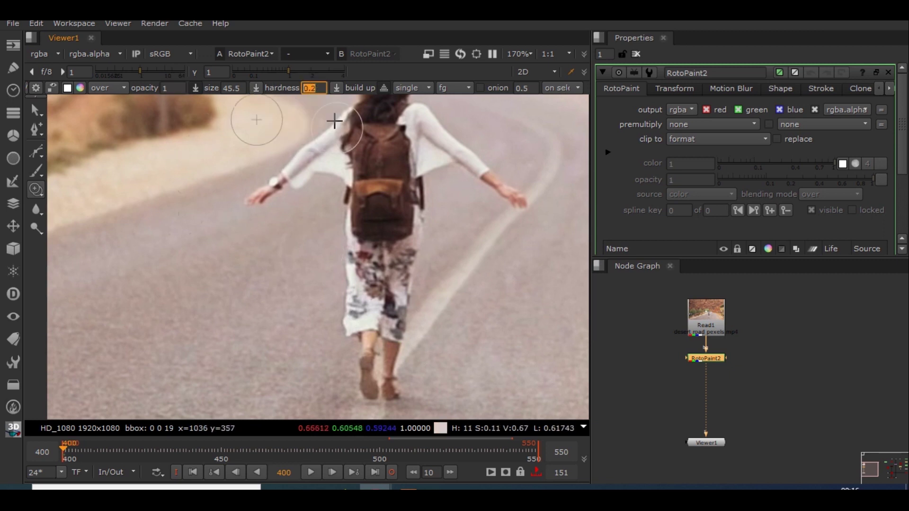
left_click(229, 88)
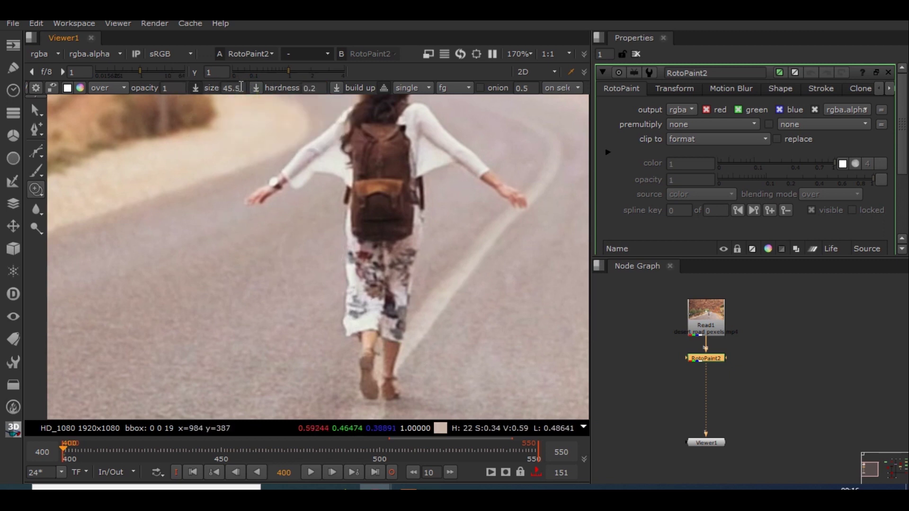
type("25")
scroll(337, 250, "up", 3)
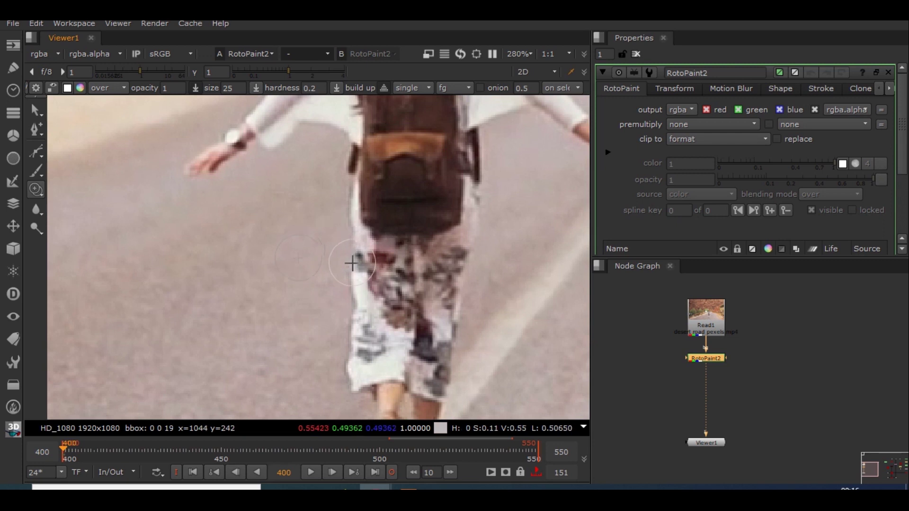
mouse_move(364, 235)
left_mouse_down()
mouse_move(379, 287)
mouse_move(378, 278)
left_mouse_up()
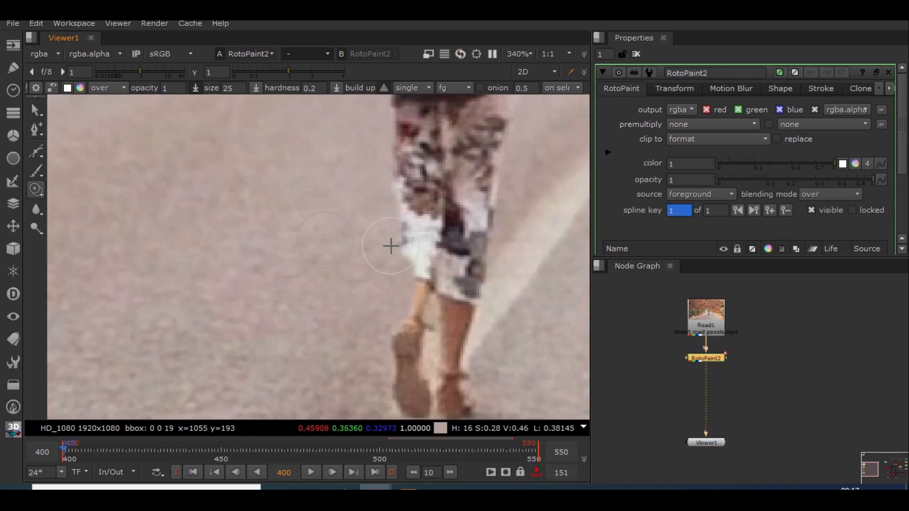
key("ctrl+z")
key("ctrl+z")
- Paint the woman out of frame 400 by cloning nearby road and line texture over her, and return to the selection tool
left_click_drag(358, 221, 384, 206)
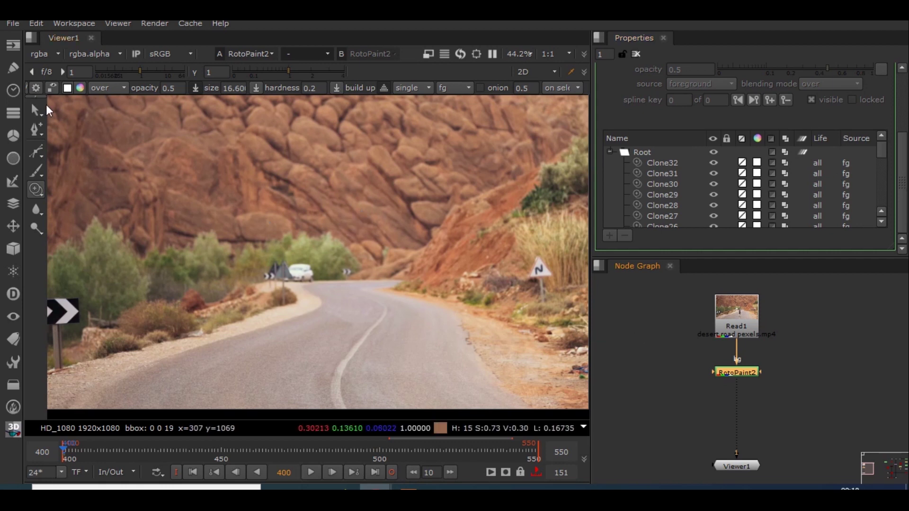
left_click(35, 110)
scroll(207, 199, "down", 2)
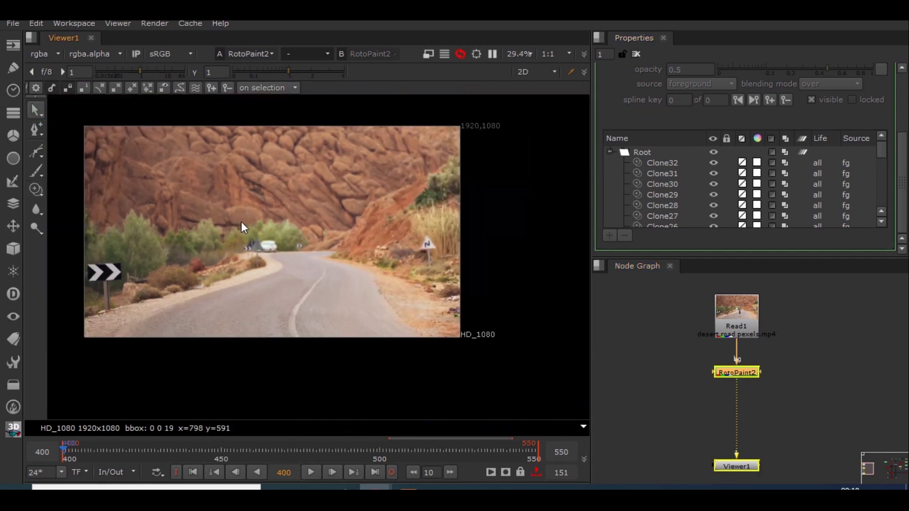
middle_click_drag(263, 254, 260, 256)
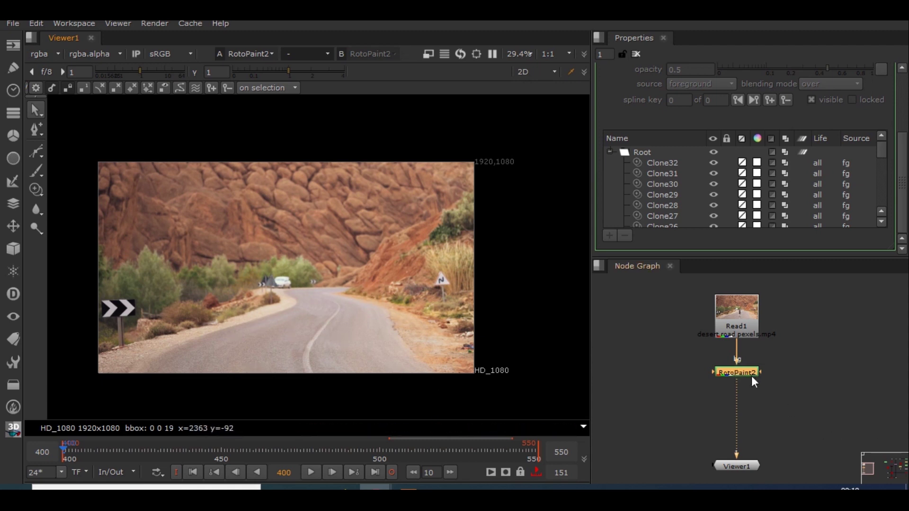
- Add a FrameHold node after RotoPaint2 with first frame 400, and play the timeline to check the held clean plate
key("Tab")
type("fra")
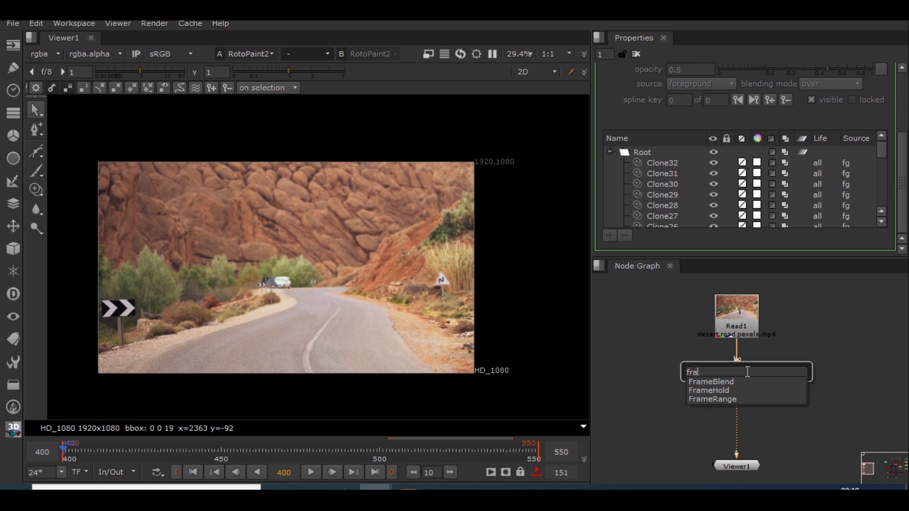
key("Down")
key("Return")
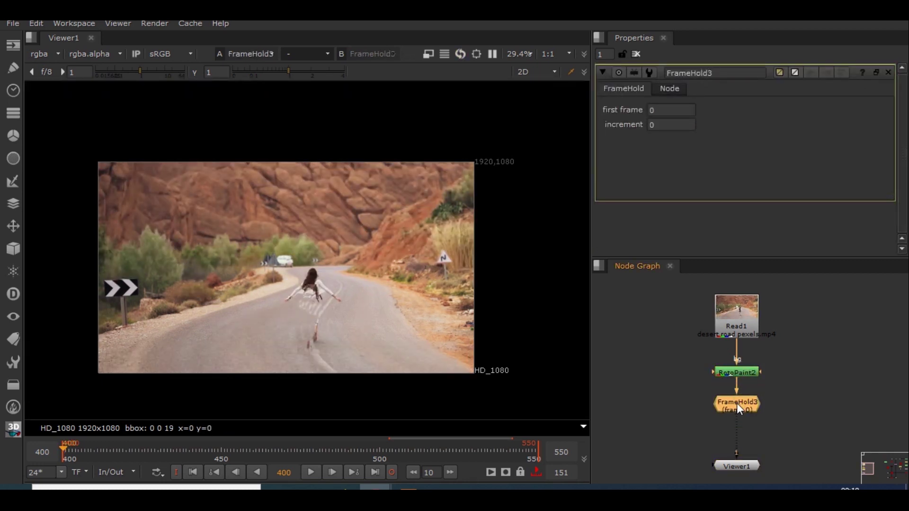
left_click_drag(665, 109, 629, 107)
type("400")
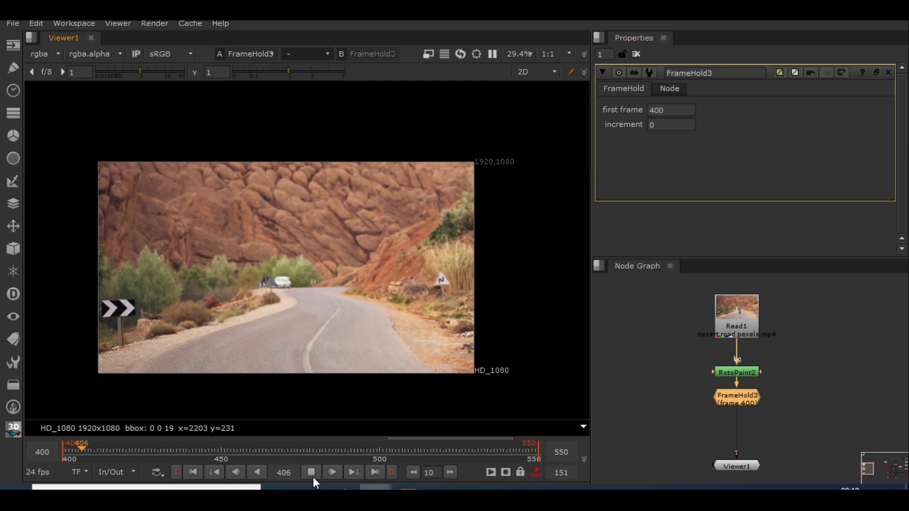
left_click(311, 473)
left_click(193, 472)
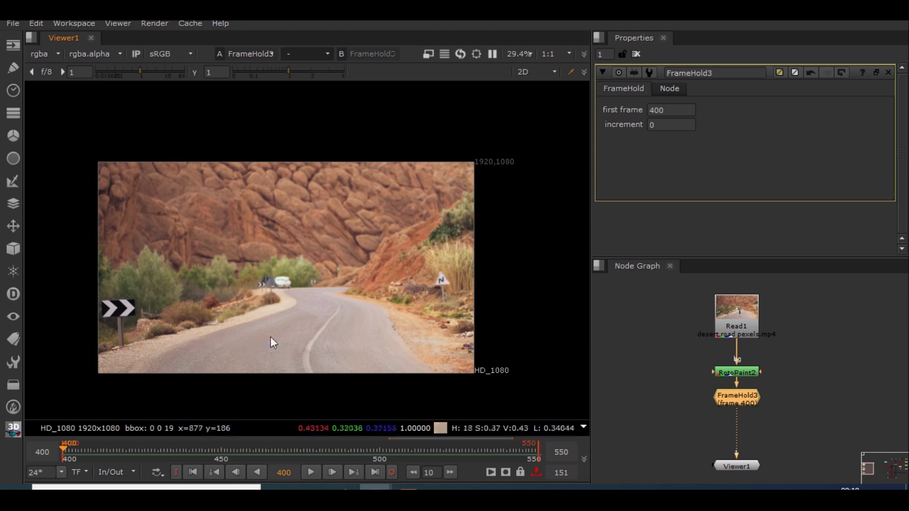
scroll(271, 337, "up", 3)
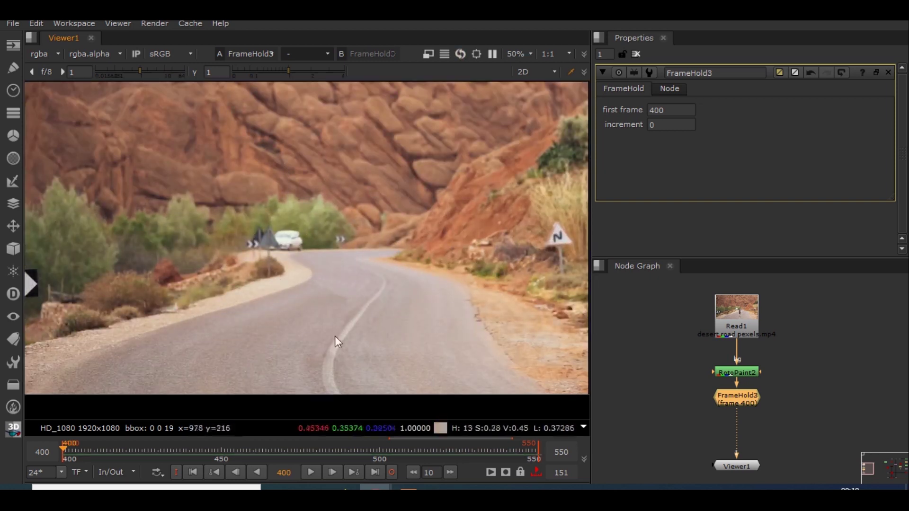
scroll(314, 214, "down", 3)
- Add a Roto node after FrameHold3 and draw a closed shape around the central road area where the woman walked
left_click(749, 355)
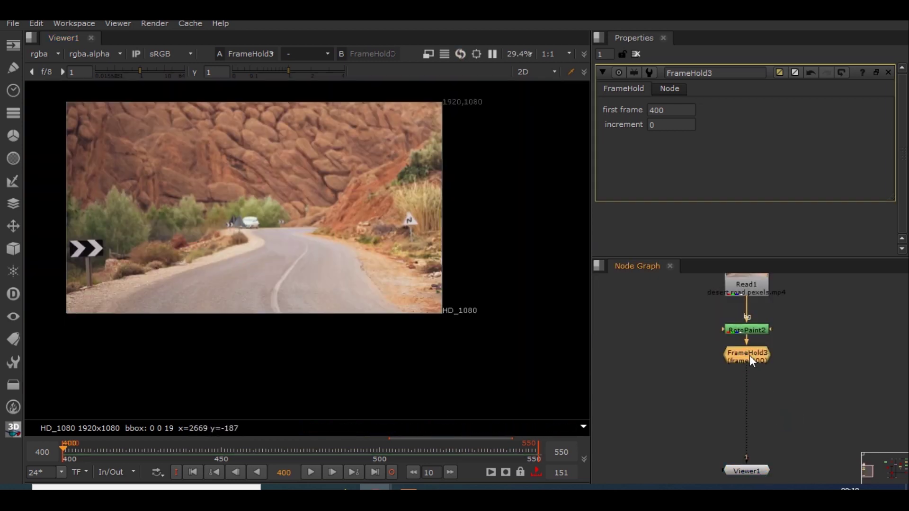
key("o")
scroll(228, 286, "up", 2)
left_click(202, 214)
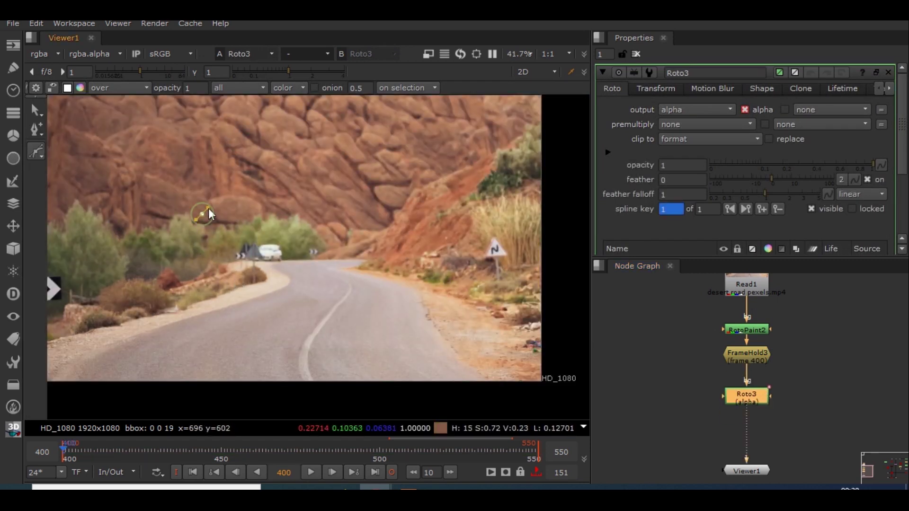
left_click(284, 184)
left_click(392, 207)
left_click(437, 288)
left_click(372, 346)
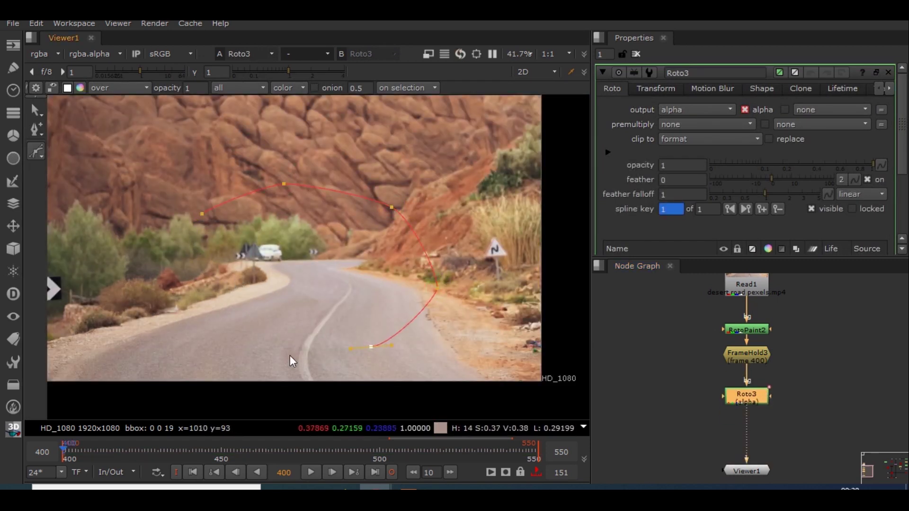
left_click(300, 360)
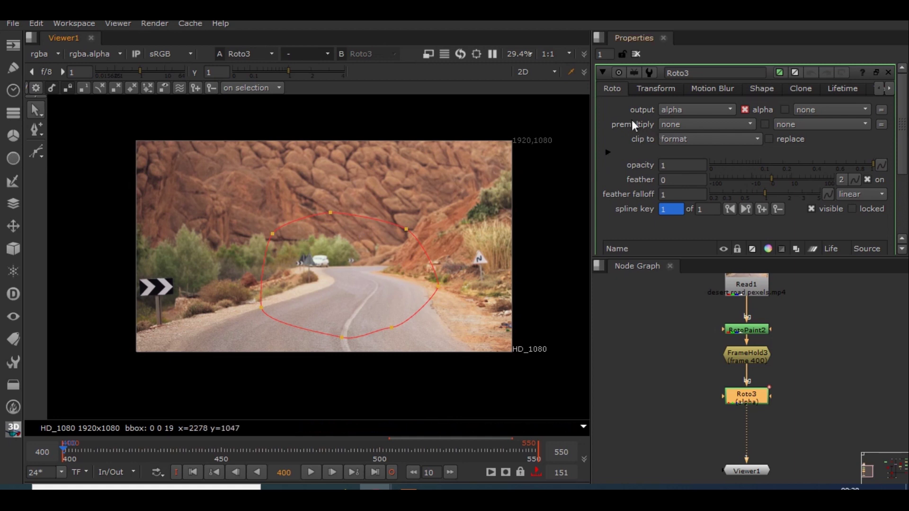
- Set the Roto node's premultiply to rgba to isolate the road patch inside the shape
left_click(696, 124)
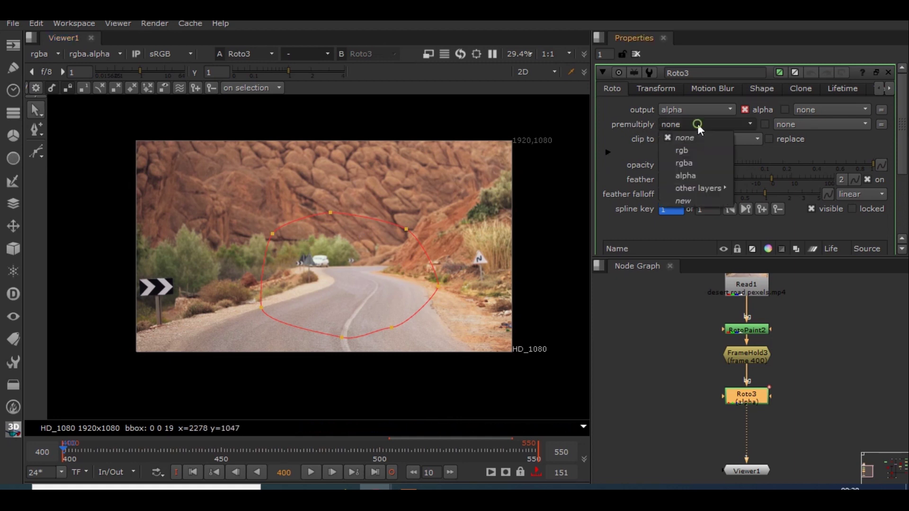
left_click(696, 163)
scroll(374, 227, "up", 2)
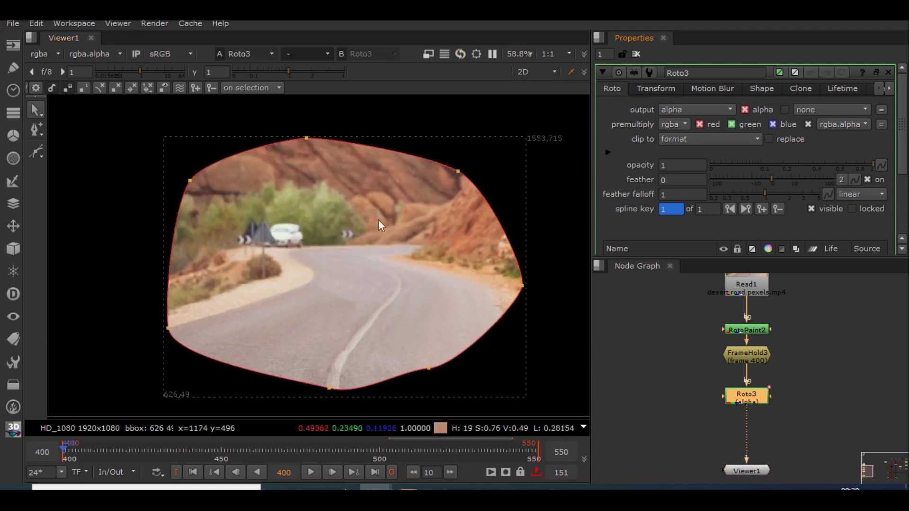
- Soften the Roto3 patch edge with a feather of 44 and a feather falloff of 2.7
middle_click_drag(412, 214, 393, 215)
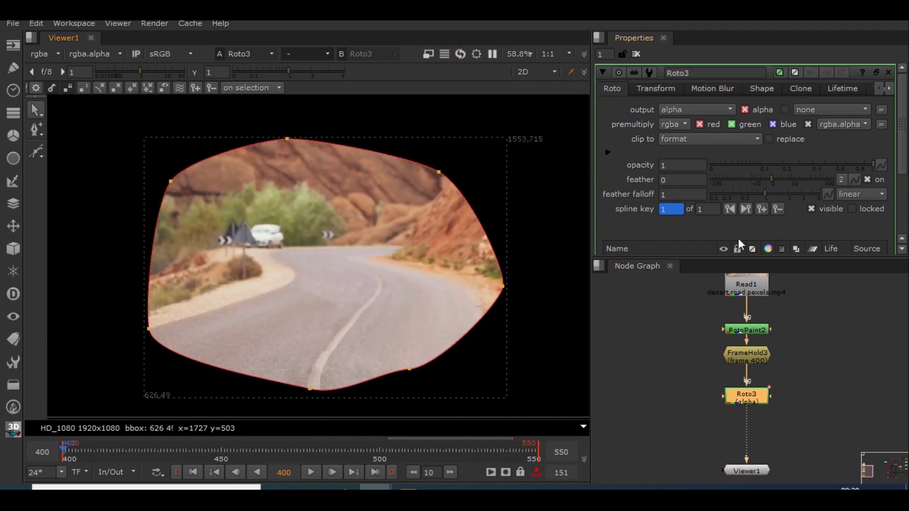
left_click_drag(771, 179, 813, 179)
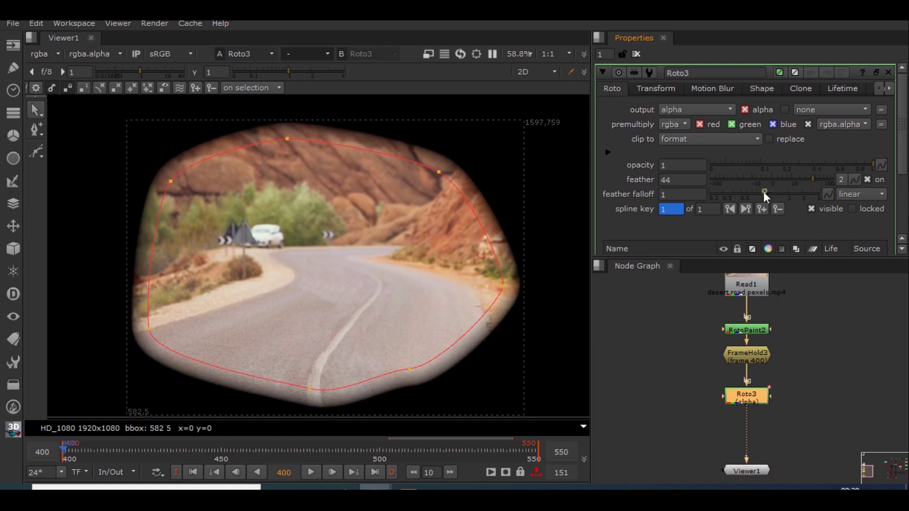
left_click_drag(763, 193, 799, 194)
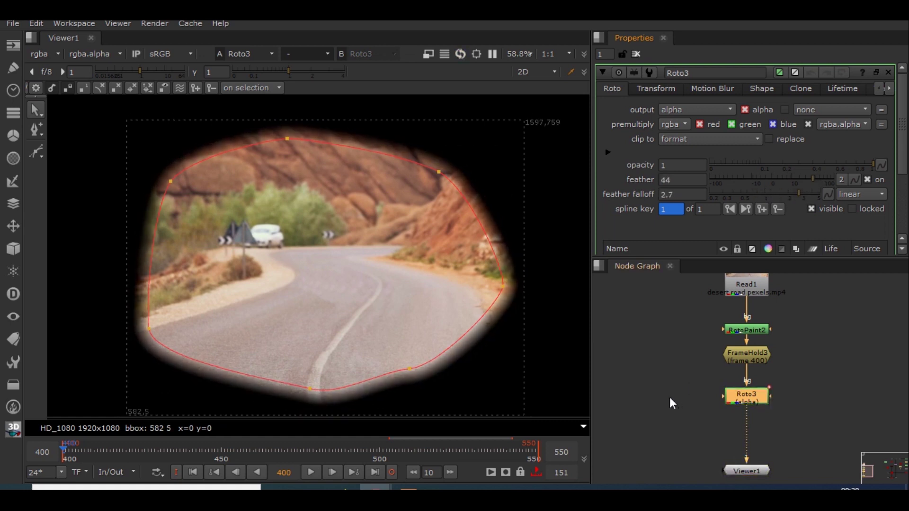
- Move RotoPaint2, FrameHold3 and Roto3 into a side branch fed by a Dot under Read1, and align the Viewer node below Roto3
scroll(670, 397, "down", 3)
scroll(322, 233, "down", 2)
key("f")
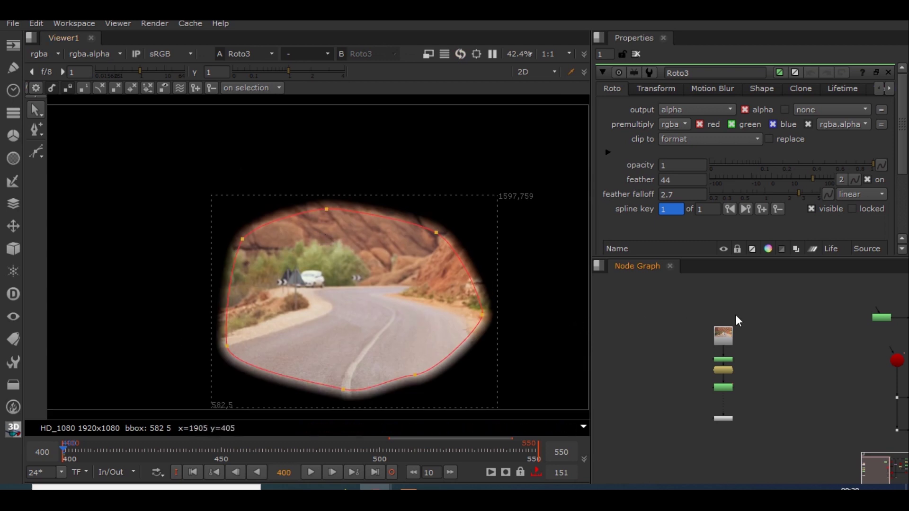
scroll(732, 401, "up", 2)
left_click_drag(698, 323, 737, 389)
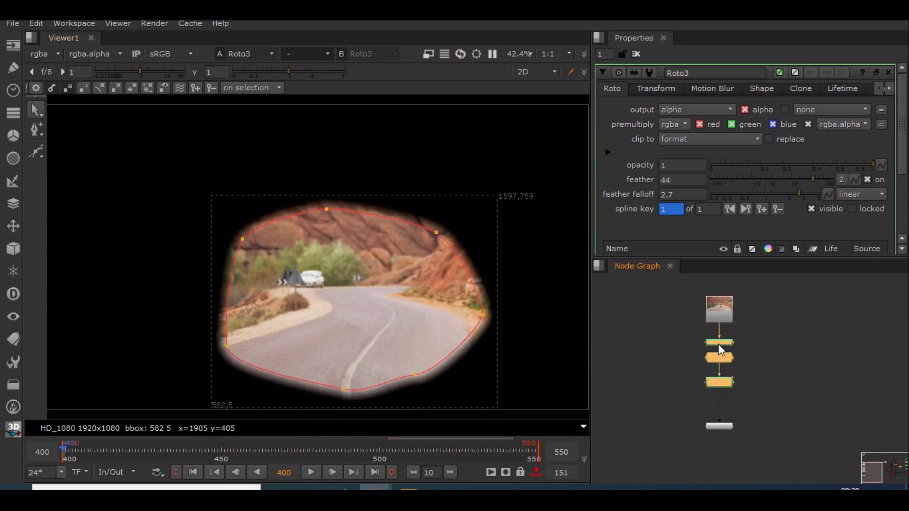
left_click_drag(717, 343, 814, 349)
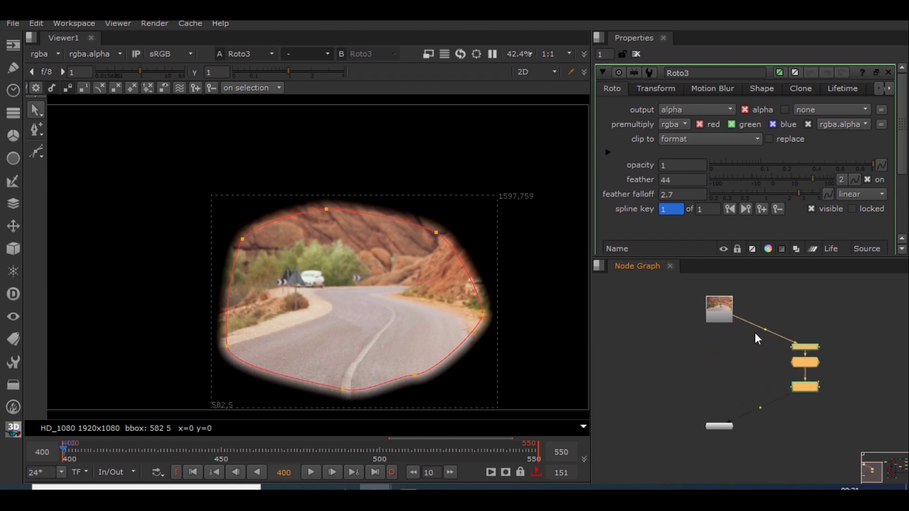
left_click_drag(765, 329, 720, 346, "ctrl")
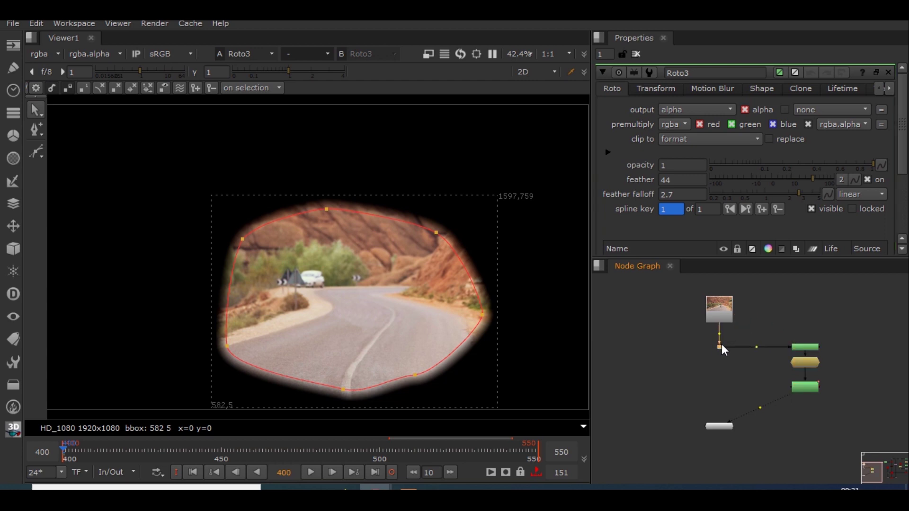
left_click_drag(724, 428, 813, 443)
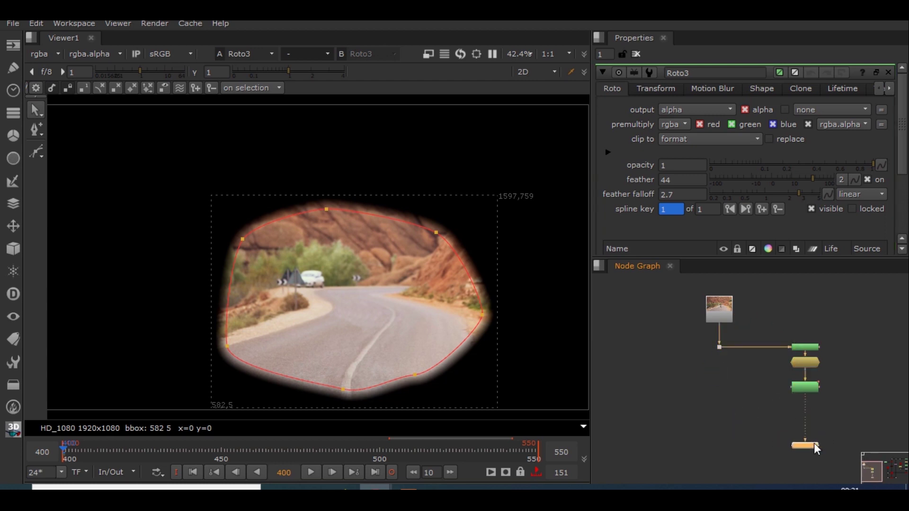
- Add a CameraTracker node, connect its source to the Dot under Read1, and place it directly below the Dot
left_click(675, 402)
key("Tab")
type("cam")
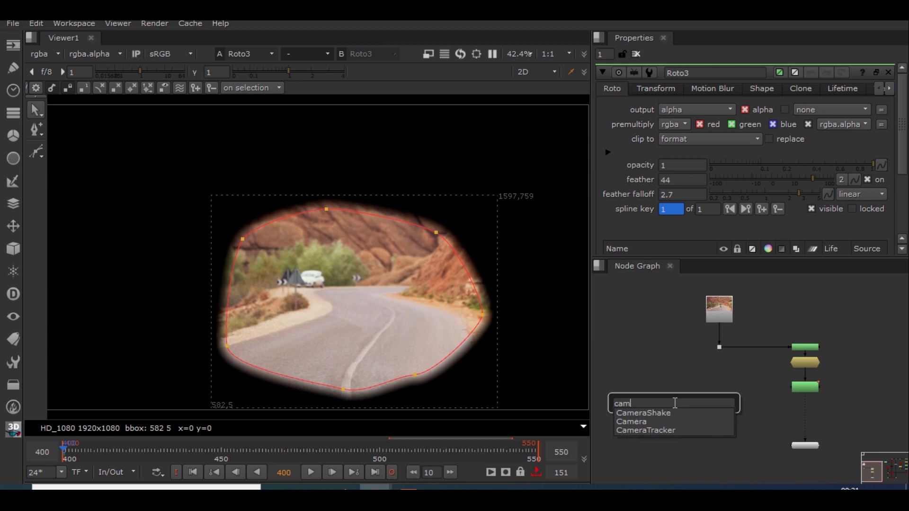
key("Down")
key("Down")
key("Down")
key("Return")
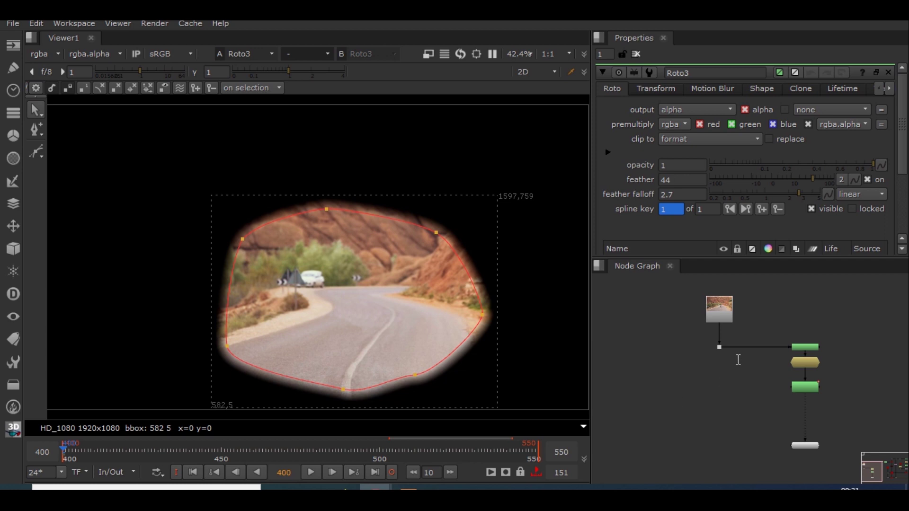
key("Return")
left_click_drag(669, 384, 713, 350)
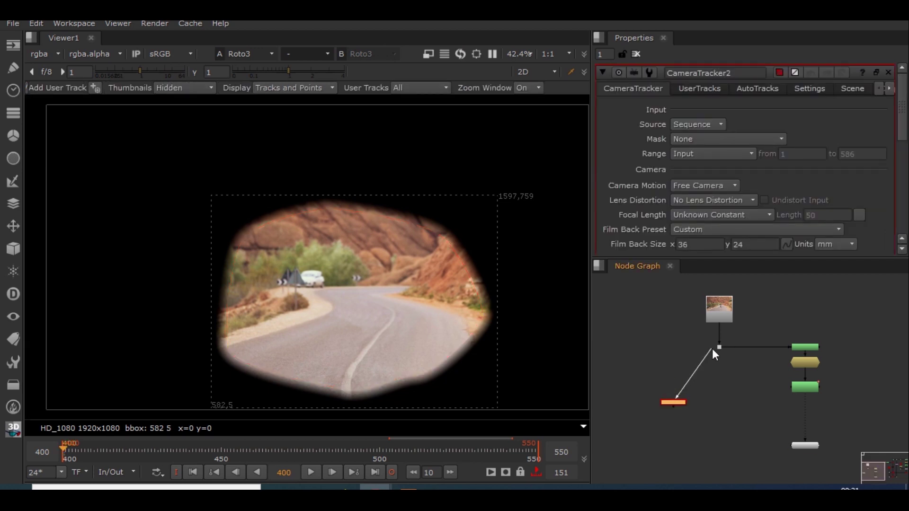
left_click_drag(675, 403, 721, 376)
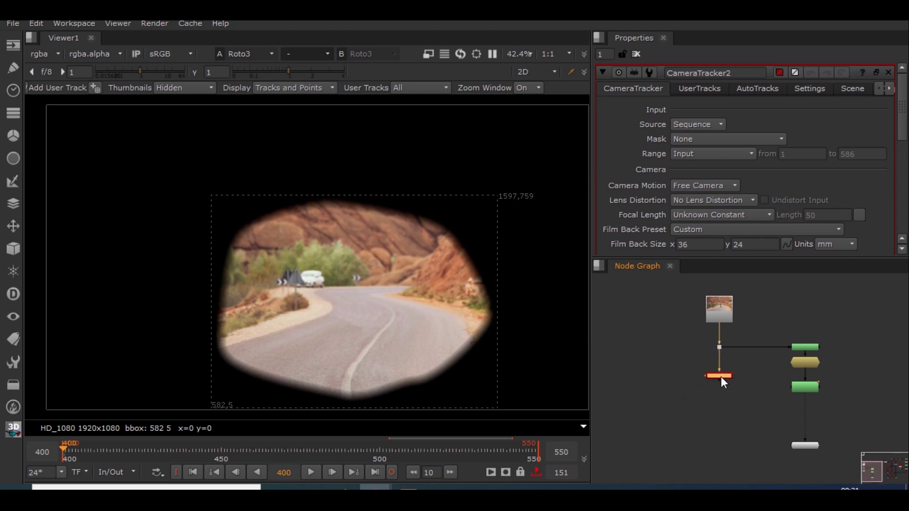
- Connect the Viewer to CameraTracker2, align it beneath that node, and stop the playback of the original footage
left_click_drag(805, 438, 719, 377)
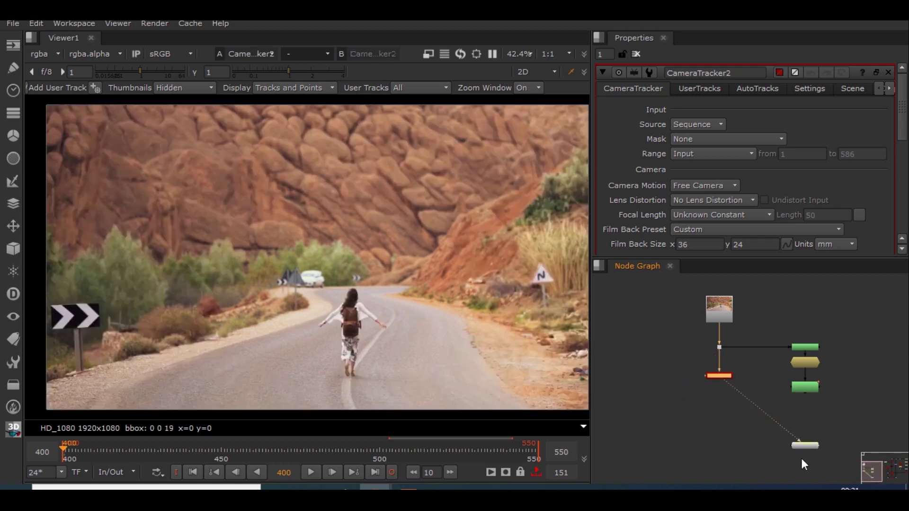
left_click_drag(803, 443, 768, 446)
left_click_drag(768, 446, 719, 447)
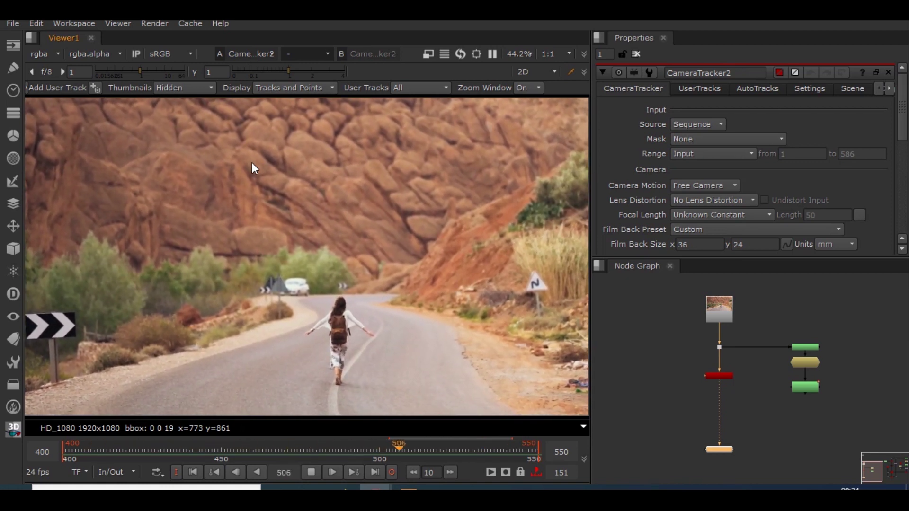
left_click(313, 473)
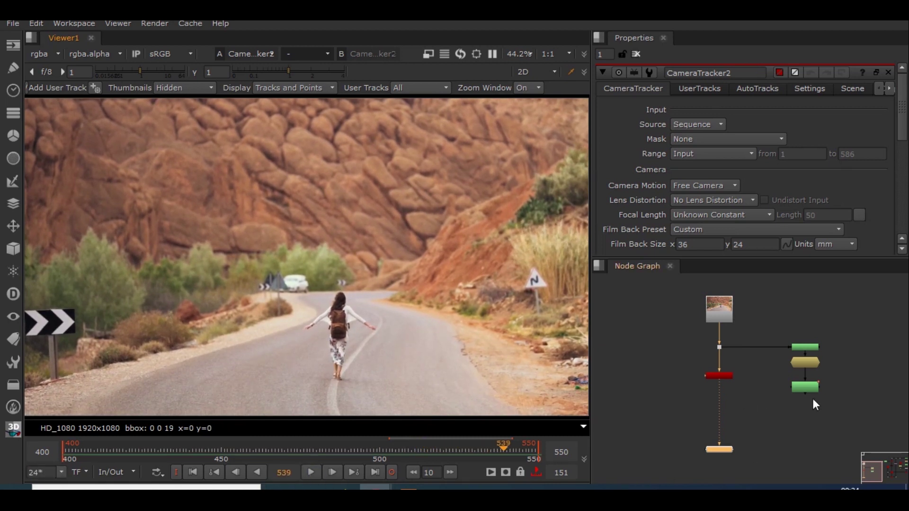
- Examine the Roto4 shapes around the walking woman and the roadside grass at frame 501
scroll(813, 400, "up", 3)
scroll(760, 381, "down", 4)
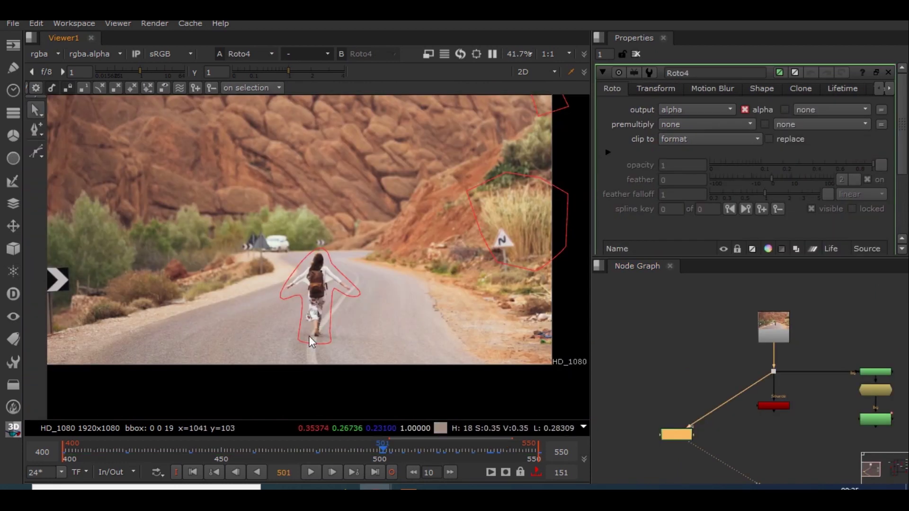
scroll(288, 303, "up", 1)
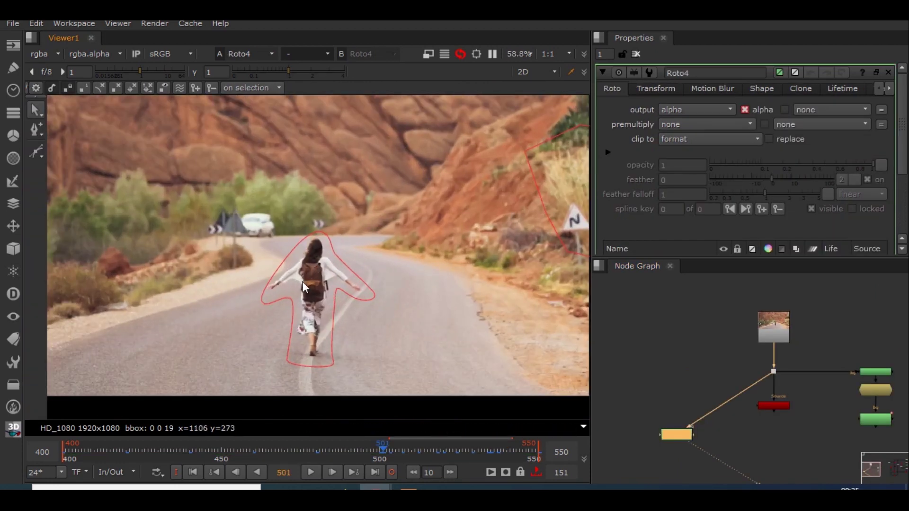
scroll(383, 274, "down", 2)
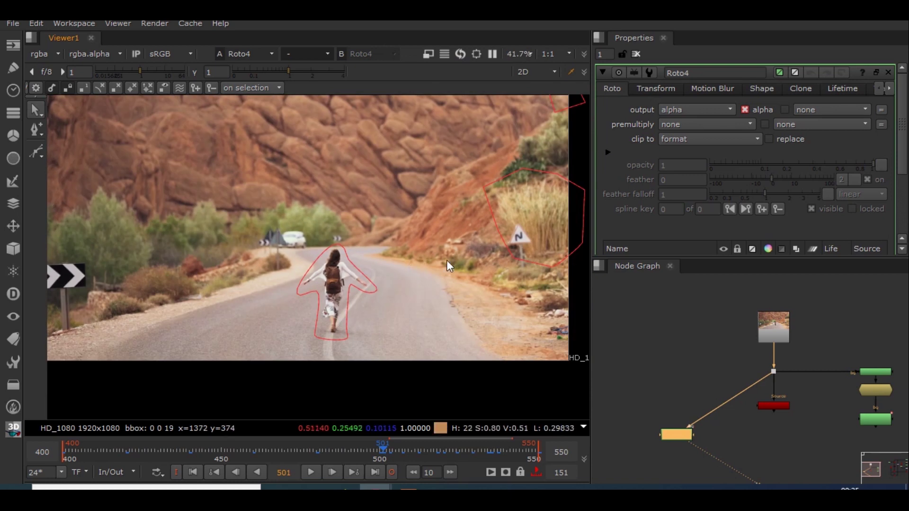
middle_click_drag(447, 260, 364, 319)
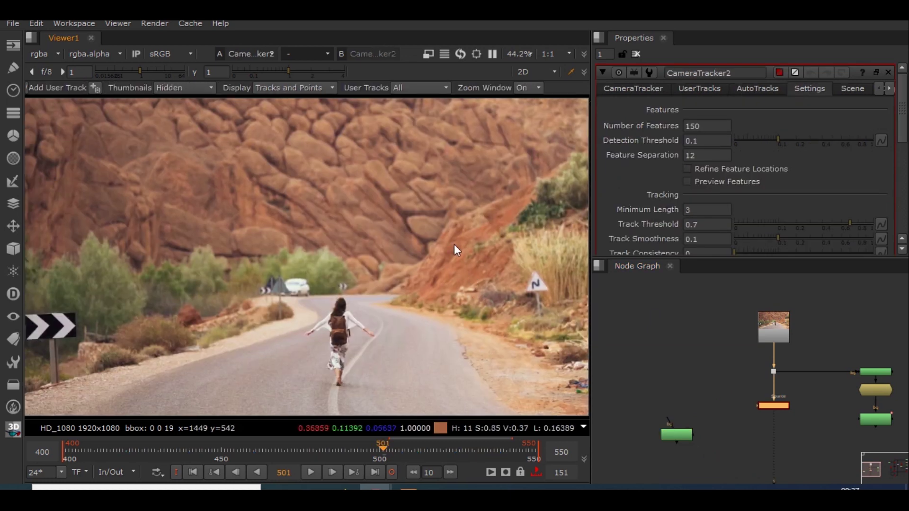
- Enable Preview Features in CameraTracker2's settings and inspect the feature points on the woman and across the frame
left_click(724, 183)
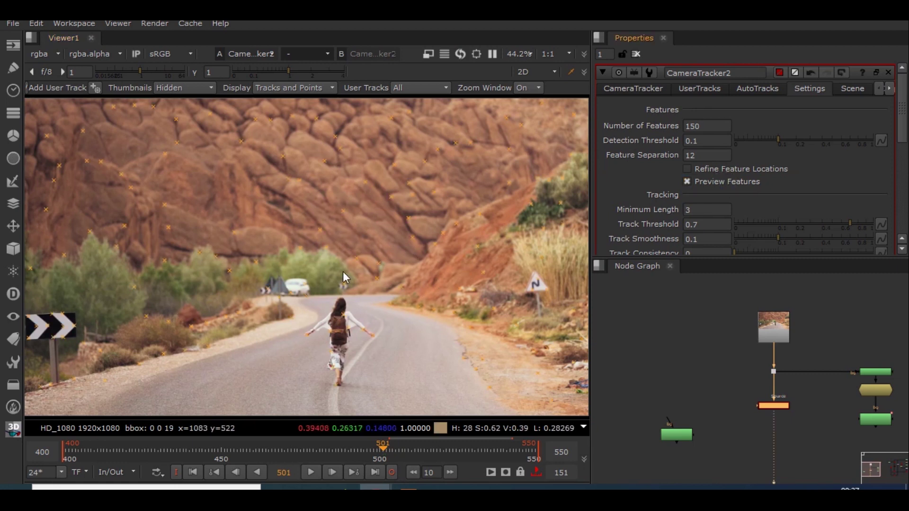
scroll(348, 294, "down", 4)
scroll(347, 322, "up", 11)
scroll(314, 302, "down", 5)
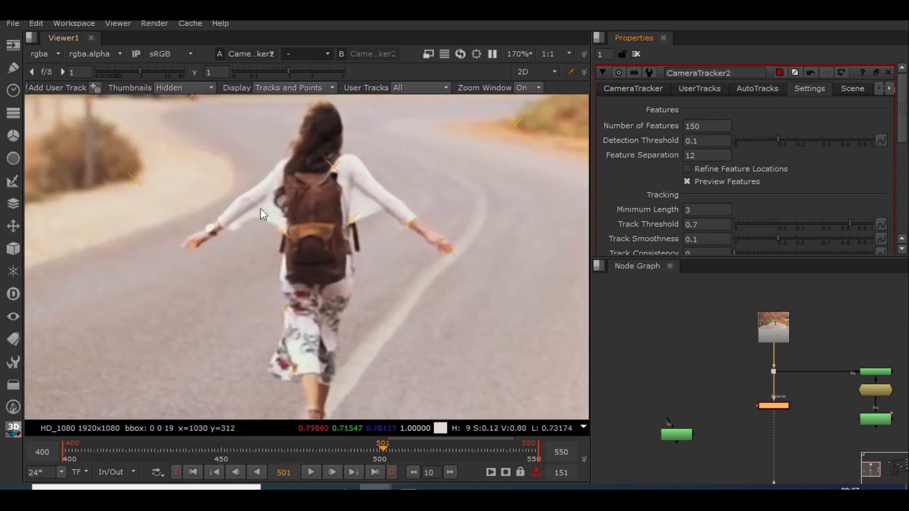
scroll(413, 213, "down", 4)
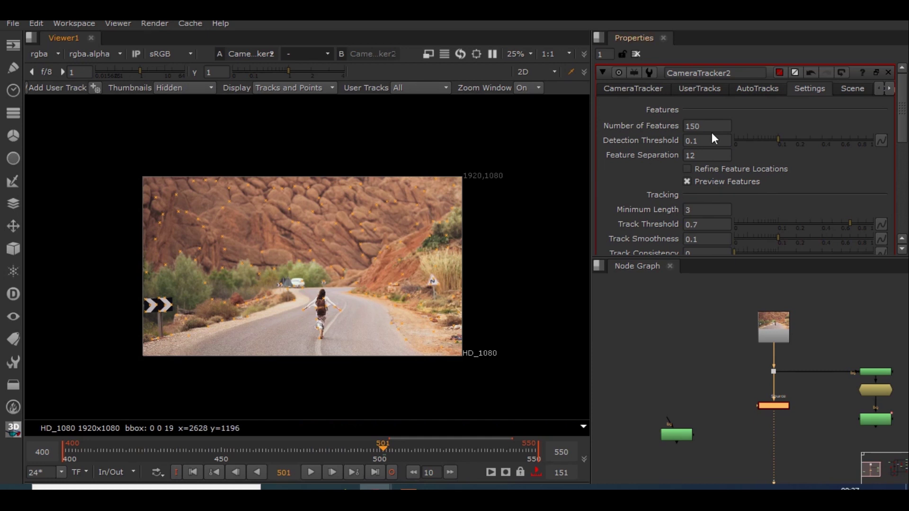
- Try 250 as CameraTracker2's number of features and restore the value to 150
left_click_drag(714, 127, 618, 118)
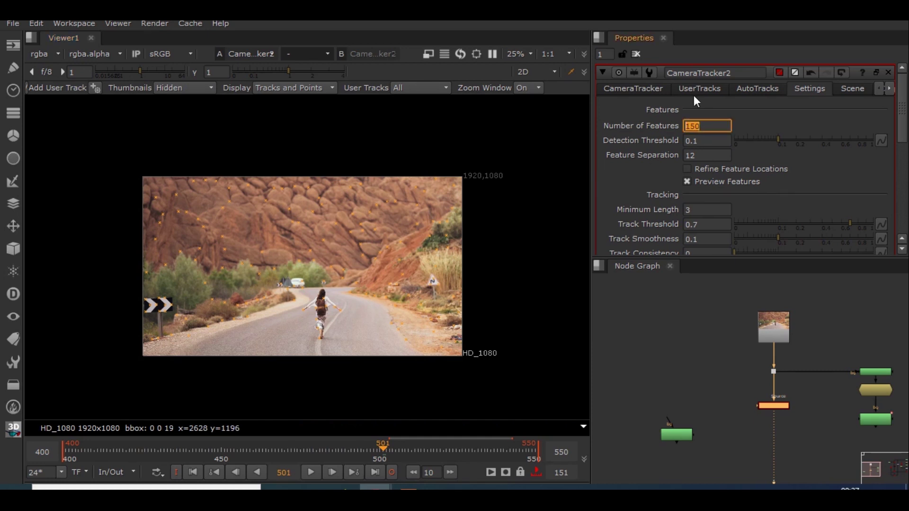
type("250")
key("Return")
type("150")
key("Return")
left_click(713, 394)
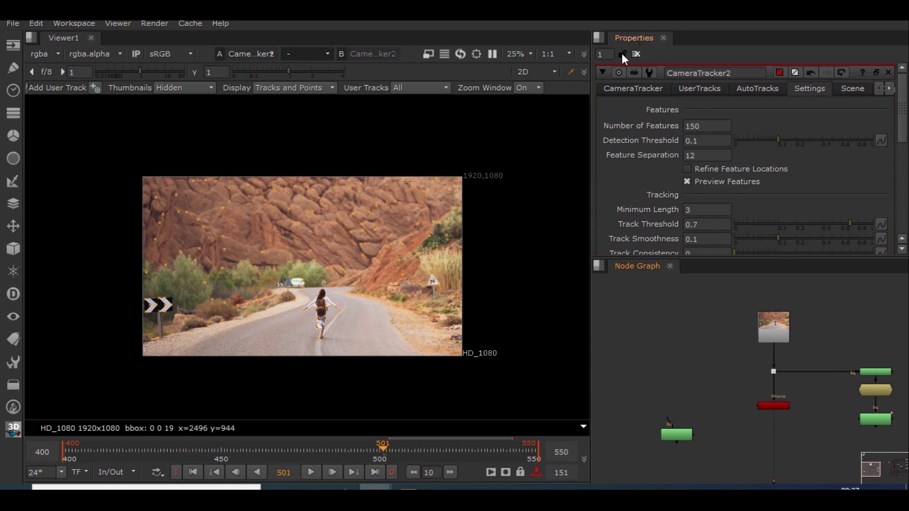
- Connect CameraTracker2's Mask input to Roto4 and set its mask option to Mask Alpha
left_click(650, 89)
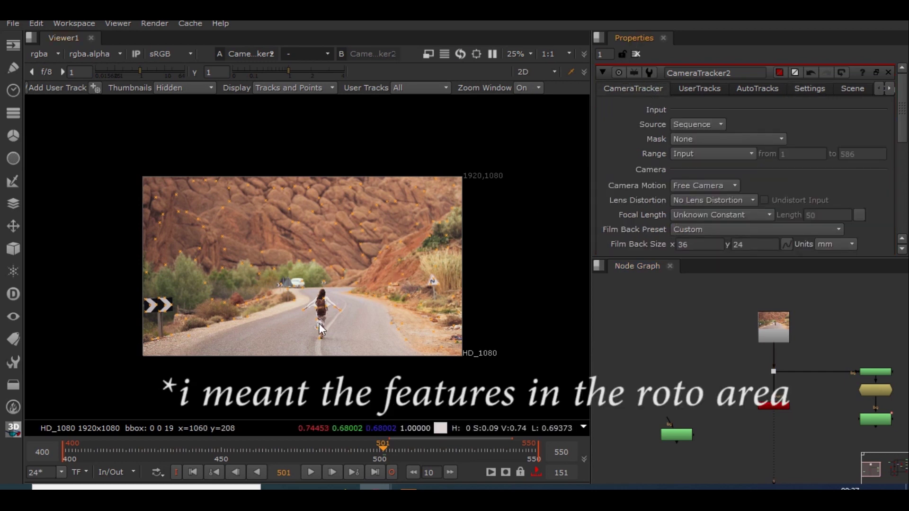
scroll(251, 375, "up", 5)
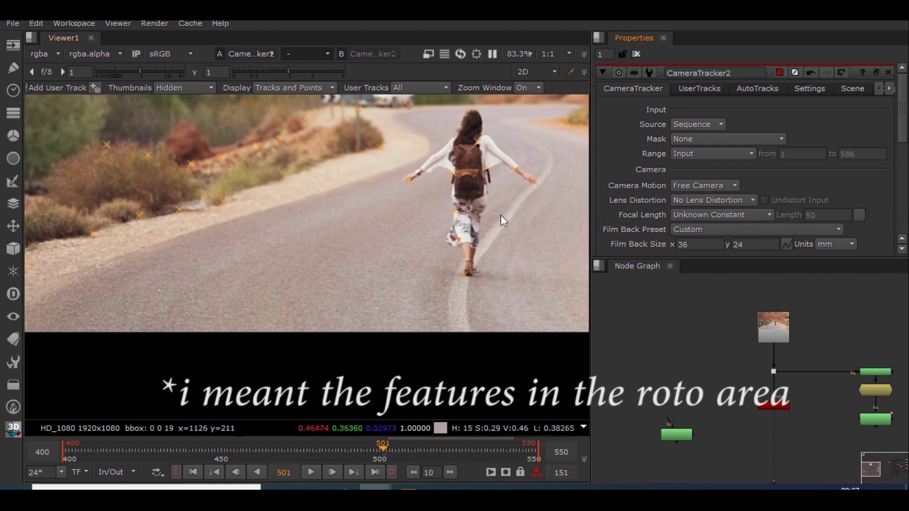
middle_click_drag(507, 223, 426, 241)
scroll(675, 439, "up", 3)
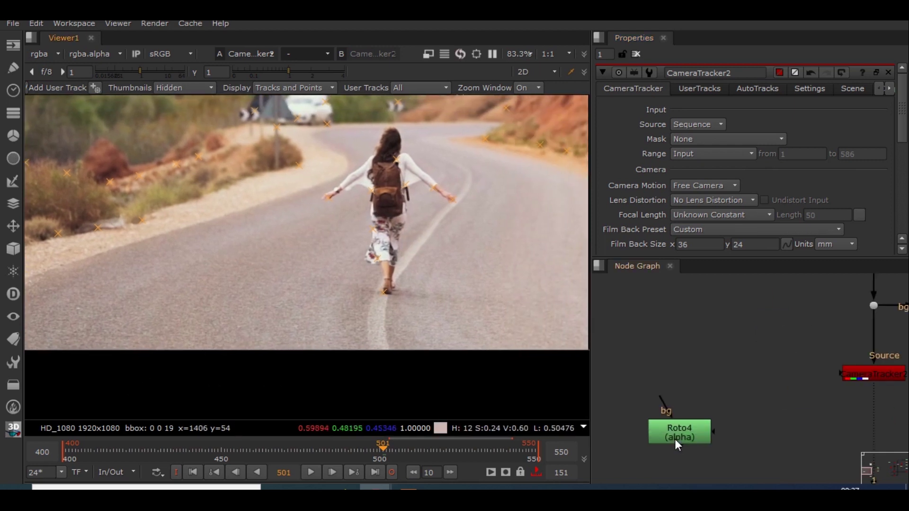
left_click_drag(675, 439, 692, 393)
left_click_drag(841, 374, 738, 382)
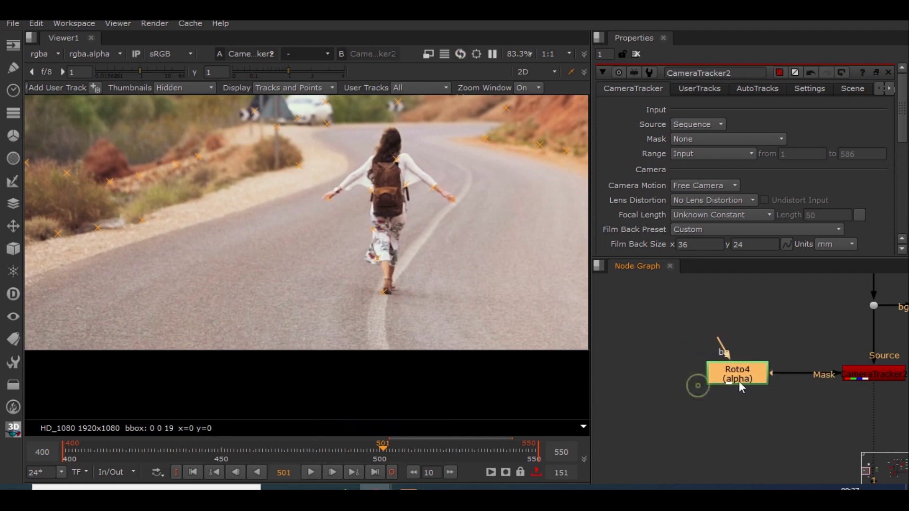
left_click(709, 139)
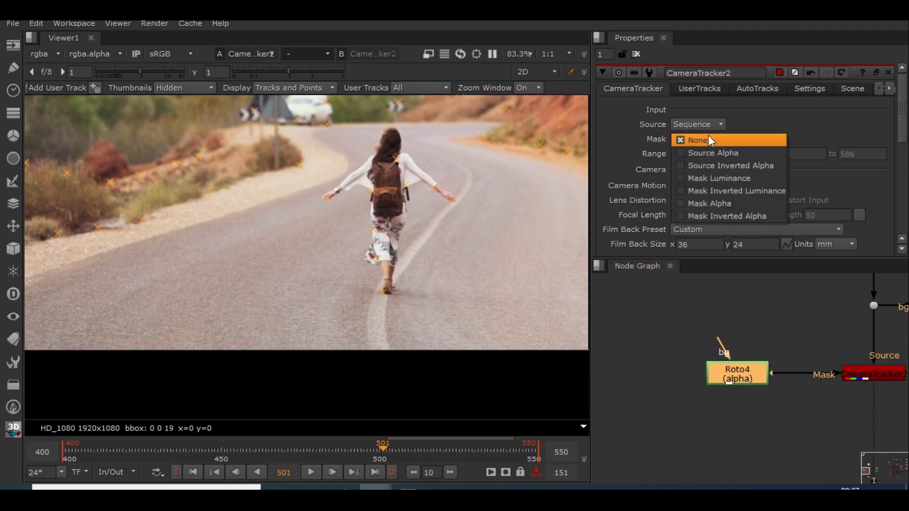
left_click(713, 202)
scroll(435, 181, "down", 2)
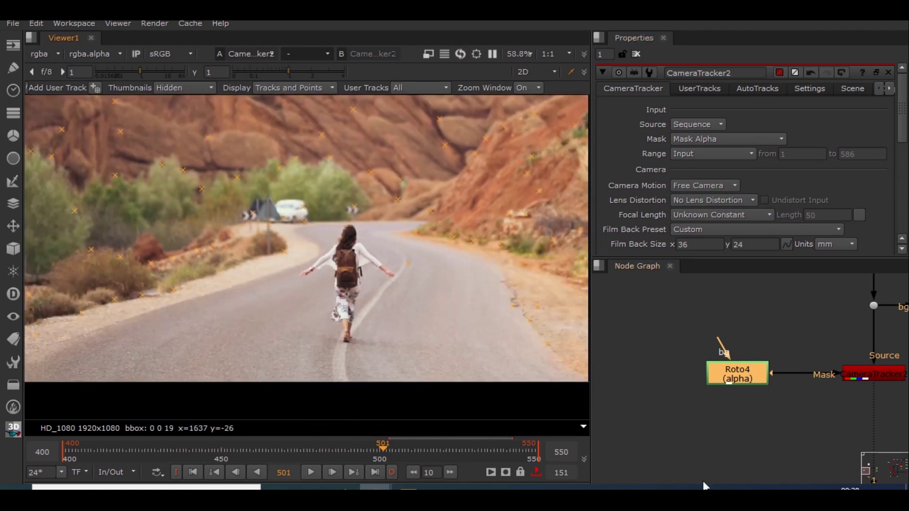
- Reopen Roto4's properties and review its mask shapes over the whole frame
double_click(746, 379)
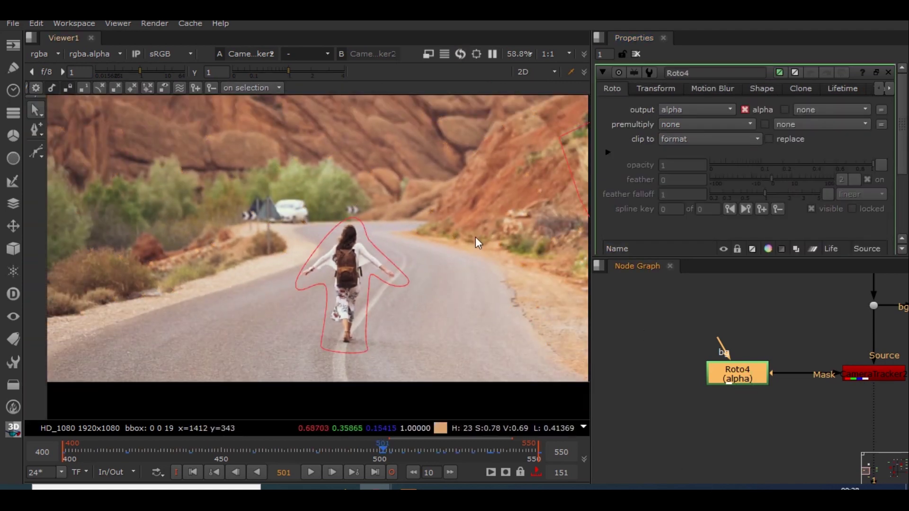
scroll(446, 233, "down", 3)
middle_click_drag(446, 233, 392, 271)
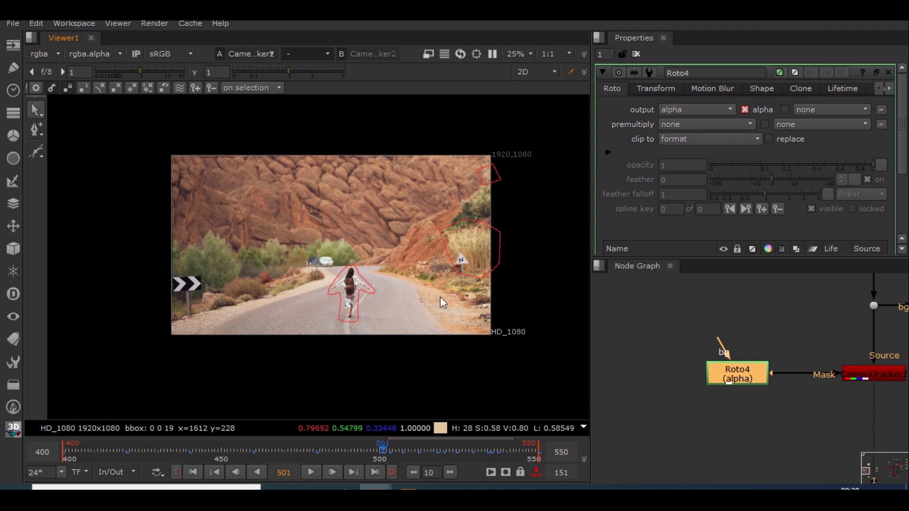
- Switch CameraTracker2's mask to Mask Inverted Alpha and inspect the feature points around the woman and the grass
left_click(881, 375)
double_click(873, 374)
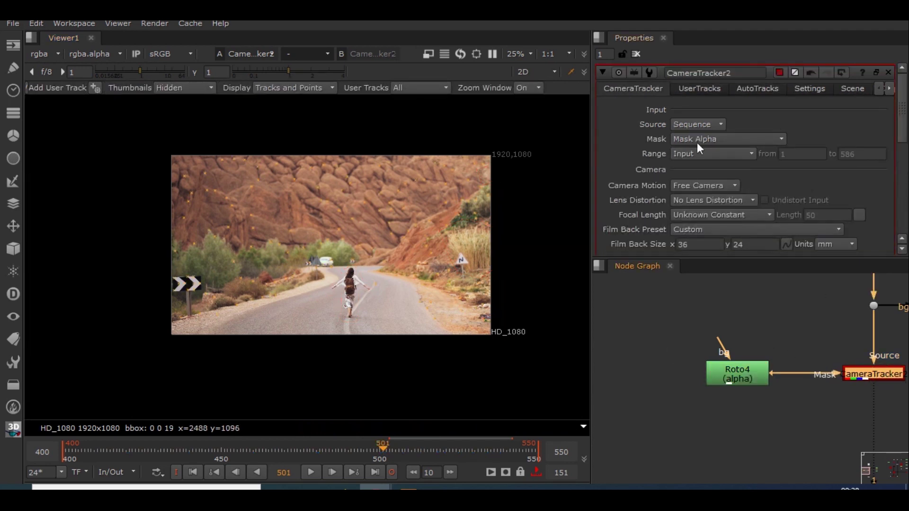
left_click(733, 141)
left_click(735, 154)
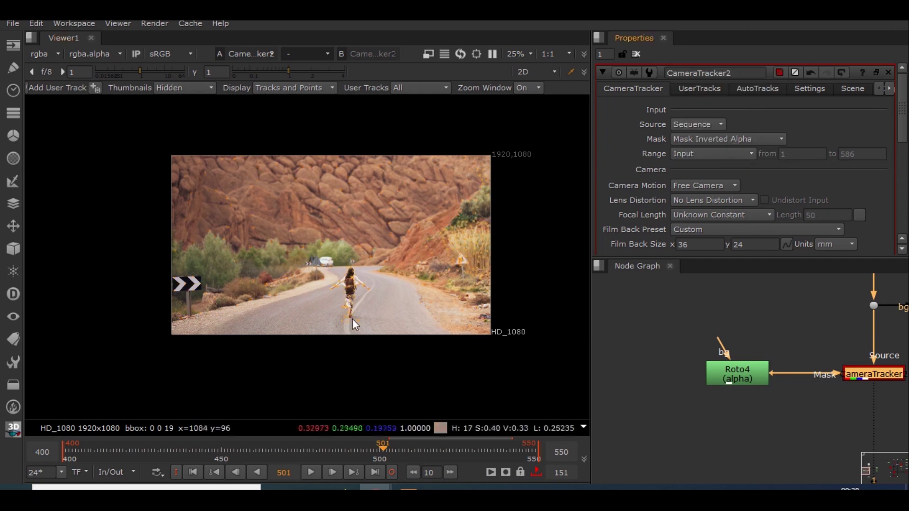
scroll(350, 319, "up", 3)
middle_click_drag(366, 228, 289, 298)
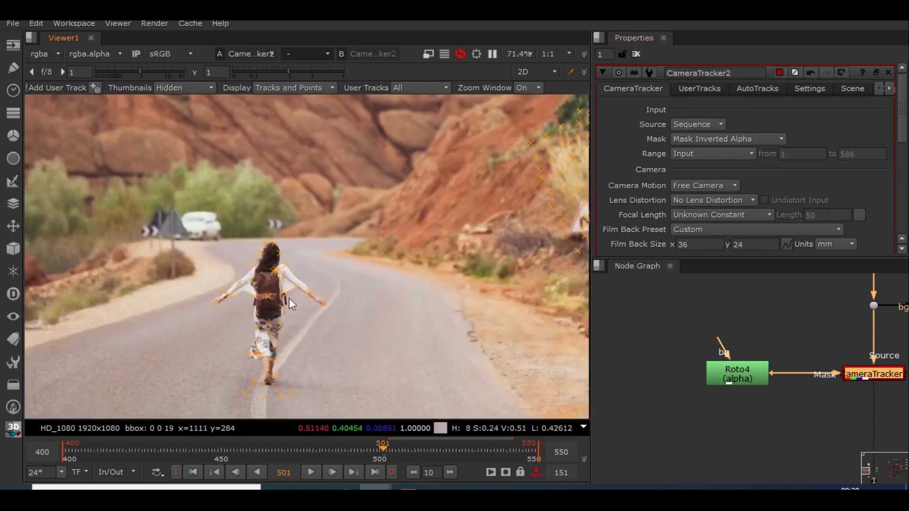
- Check the feature points across the frame and set CameraTracker2's mask back to Mask Alpha
scroll(339, 242, "down", 2)
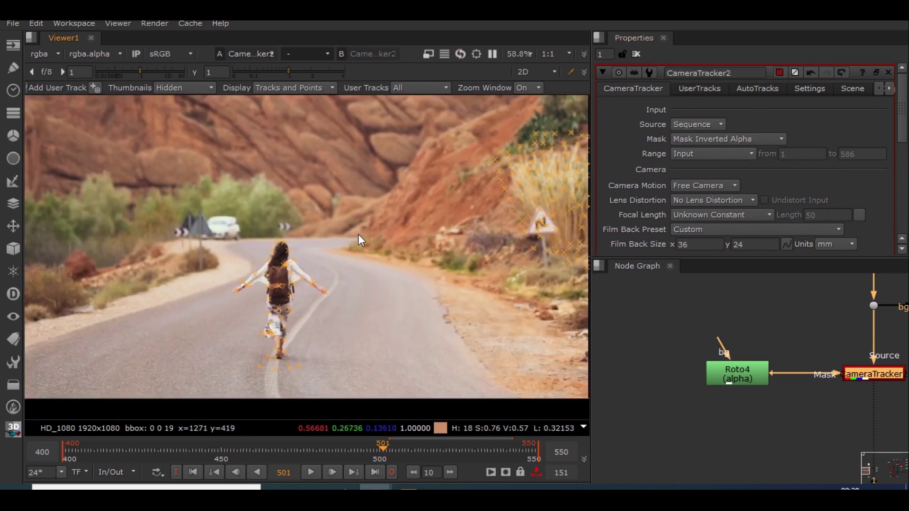
middle_click_drag(378, 243, 356, 263)
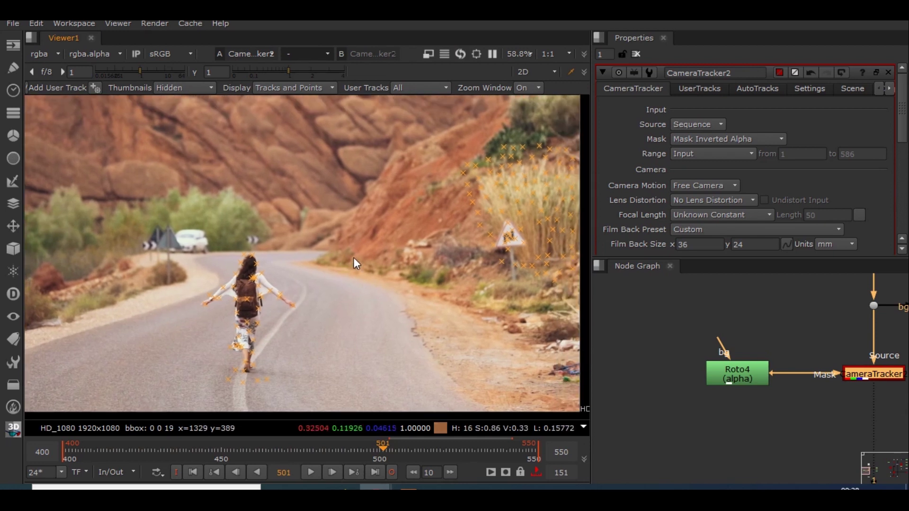
scroll(353, 258, "down", 3)
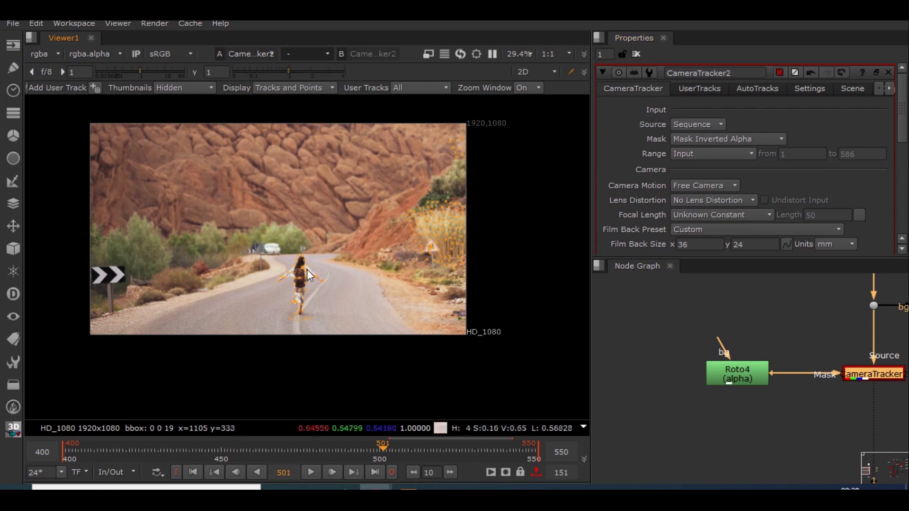
left_click(713, 140)
left_click(720, 127)
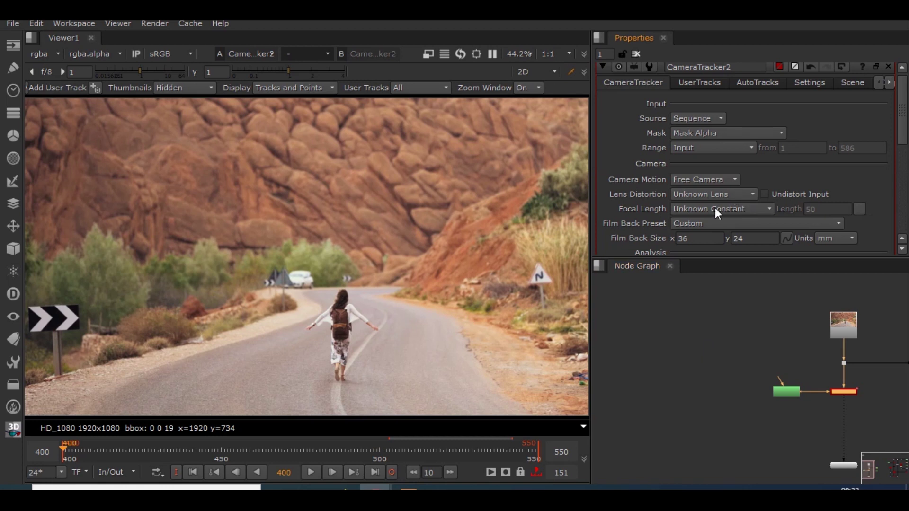
- Set CameraTracker2's camera motion to Rotation Only and keep its mask on Mask Alpha
left_click(709, 181)
left_click(712, 169)
left_click(705, 149)
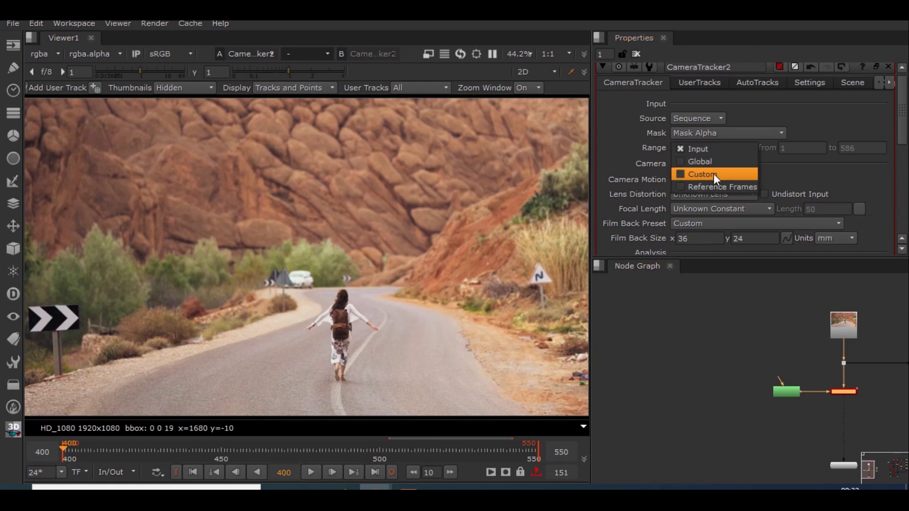
left_click(719, 139)
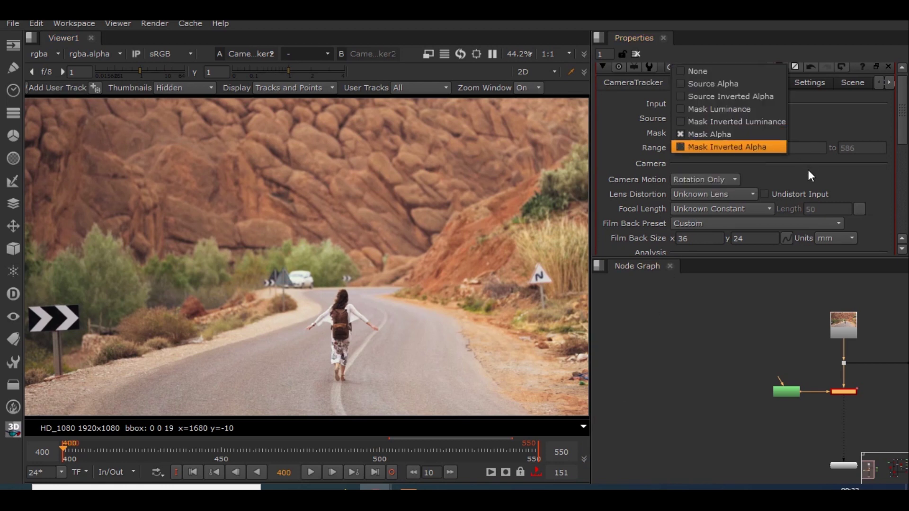
left_click(720, 136)
- Set CameraTracker2's range to Custom, from frame 400 to 550
left_click(696, 146)
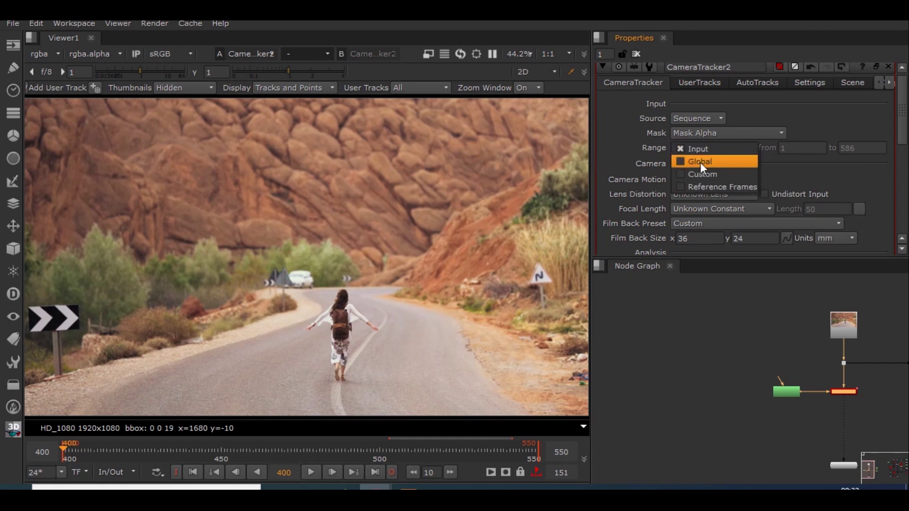
left_click(703, 169)
double_click(799, 149)
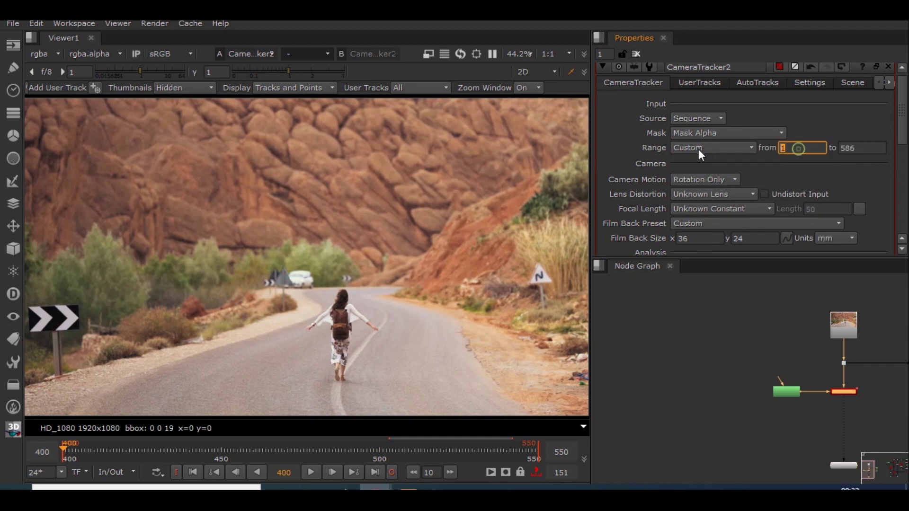
type("400")
key("Return")
double_click(863, 147)
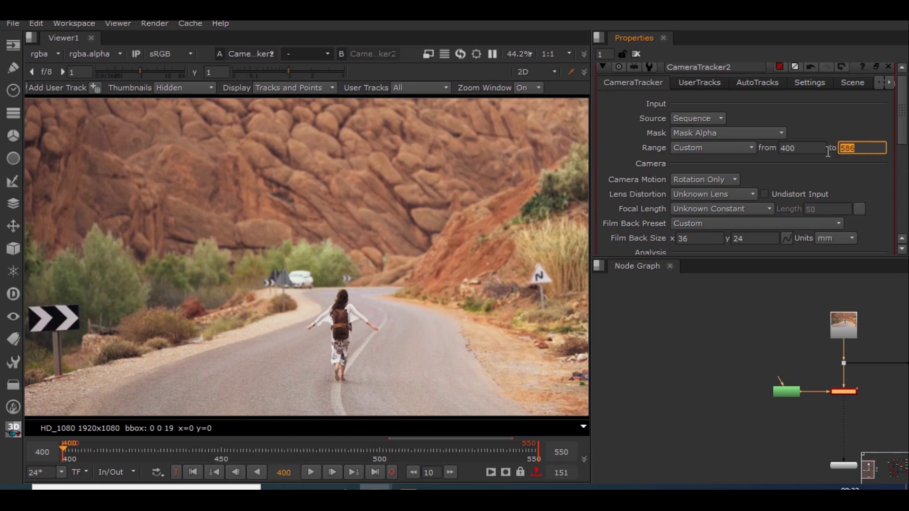
type("550")
key("Return")
- Keep Unknown Lens distortion and Unknown Constant focal length, and track and solve the camera over the custom range
left_click(714, 194)
left_click(723, 195)
left_click(749, 213)
left_click(754, 209)
left_click(872, 177)
scroll(835, 184, "down", 3)
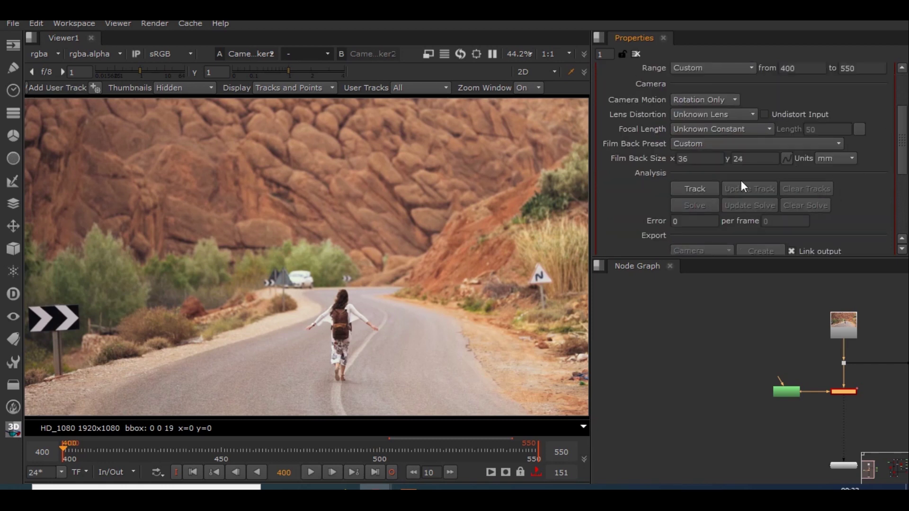
left_click(678, 190)
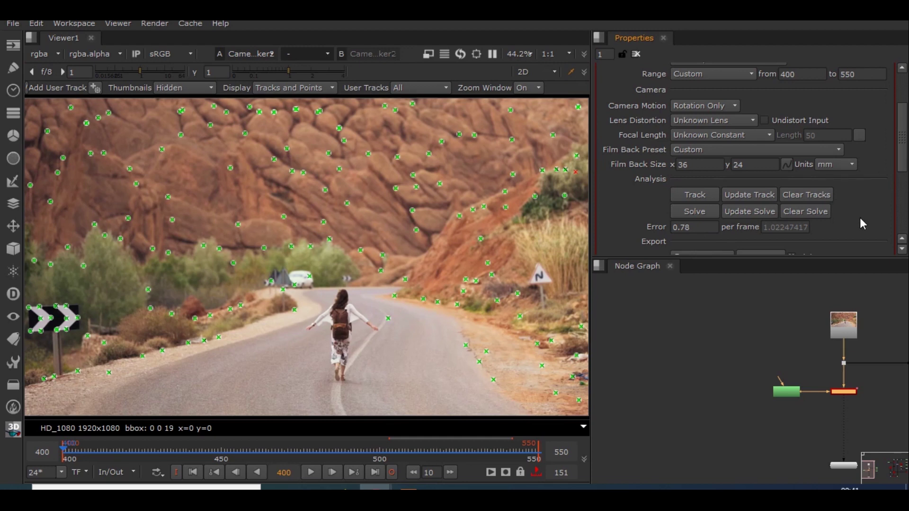
- Delete the unsolved and rejected auto-tracks from CameraTracker2
scroll(860, 218, "up", 4)
left_click(807, 89)
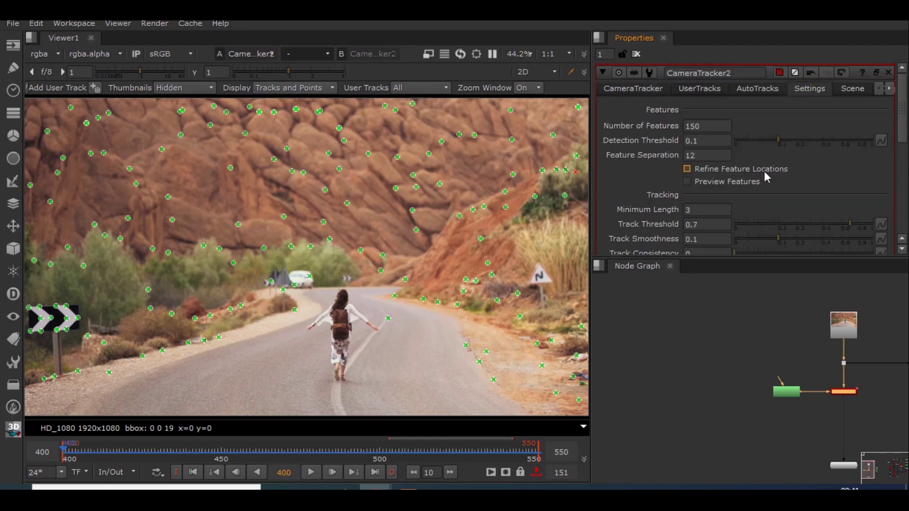
scroll(777, 166, "down", 6)
scroll(778, 162, "up", 6)
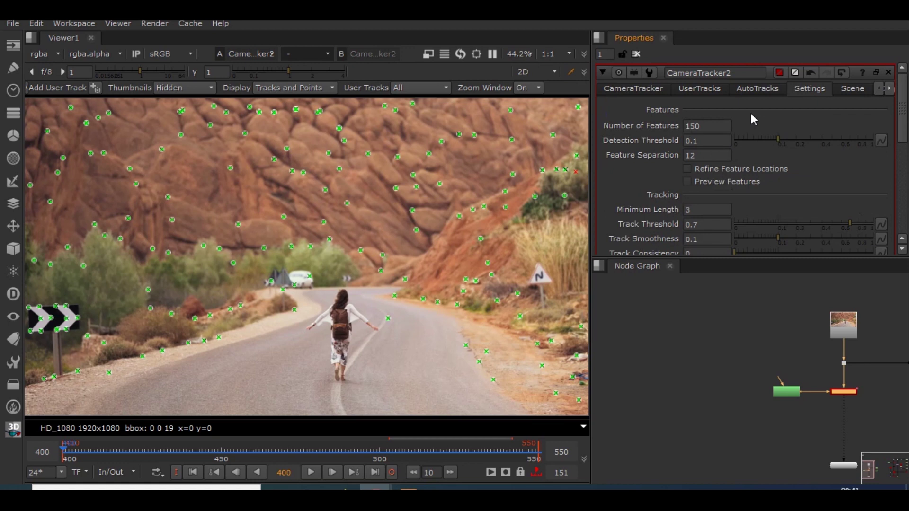
left_click(757, 89)
scroll(757, 199, "down", 3)
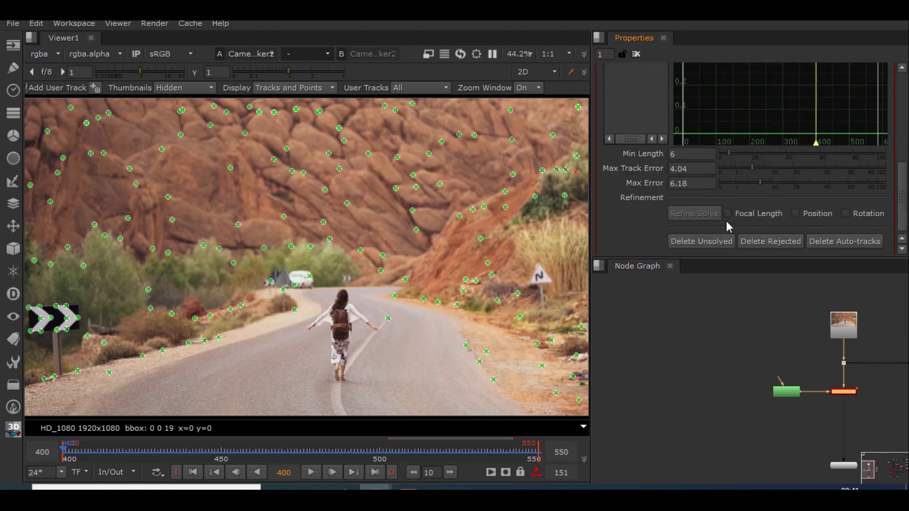
left_click(707, 244)
left_click(432, 264)
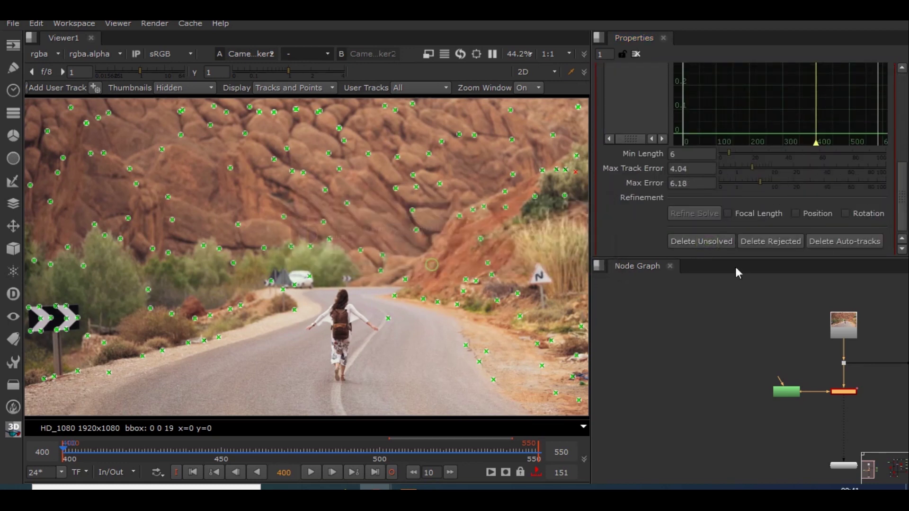
left_click(770, 243)
left_click(423, 260)
- Refine CameraTracker2's camera solve with Focal Length and Rotation enabled
left_click(729, 213)
left_click(860, 214)
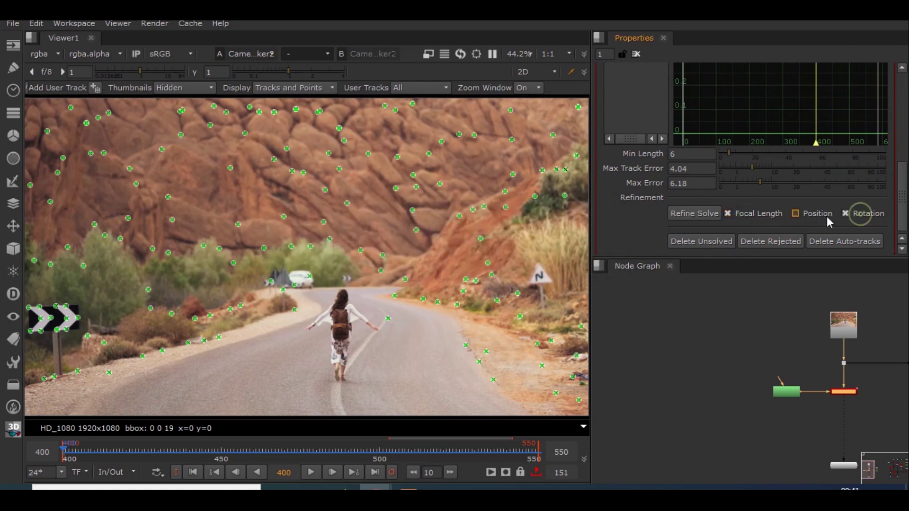
left_click(688, 214)
left_click(451, 260)
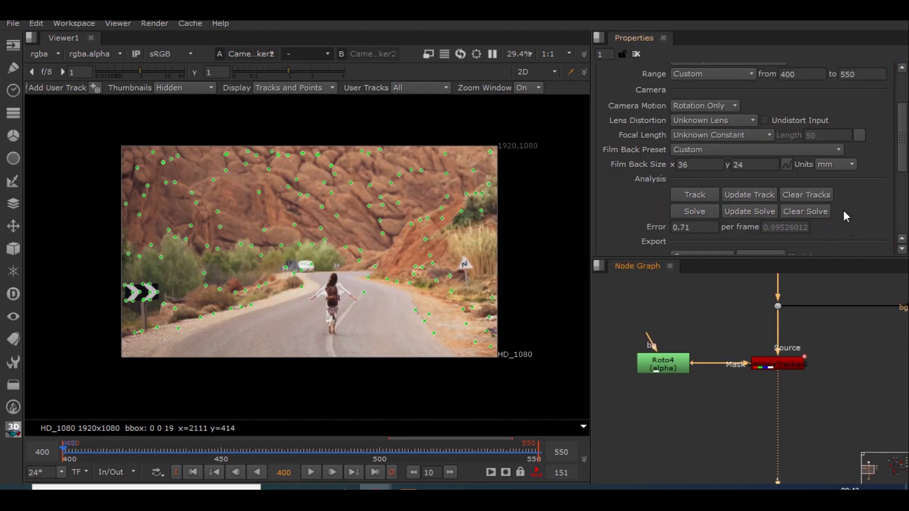
- Export the solved camera as a Scene+ setup with Link output turned off
scroll(843, 209, "down", 5)
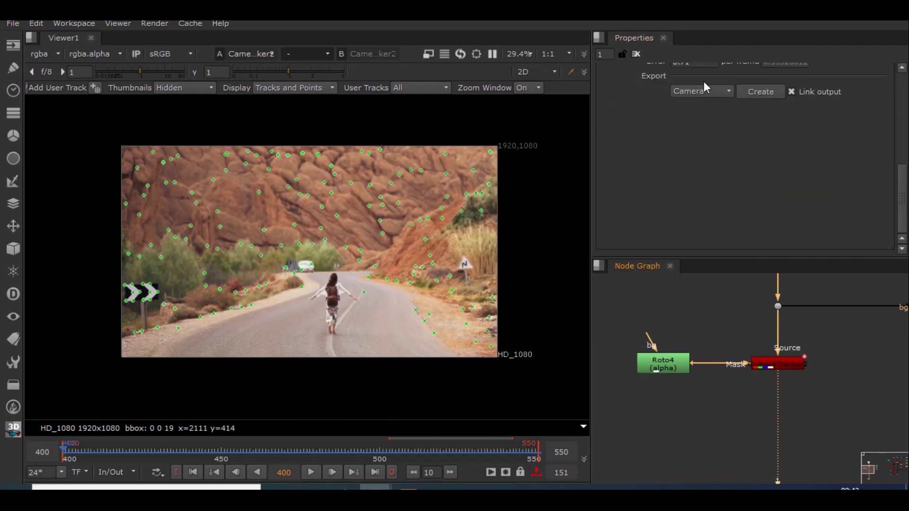
left_click(791, 91)
left_click(718, 91)
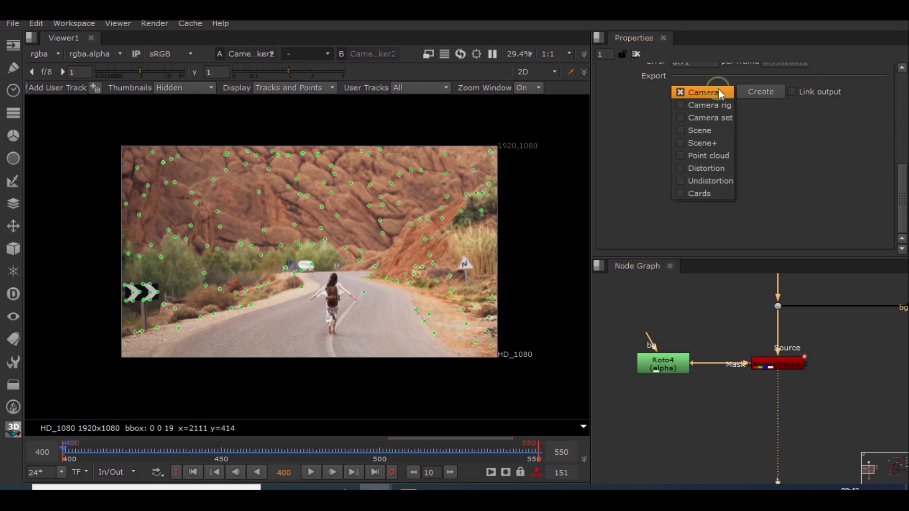
left_click(705, 144)
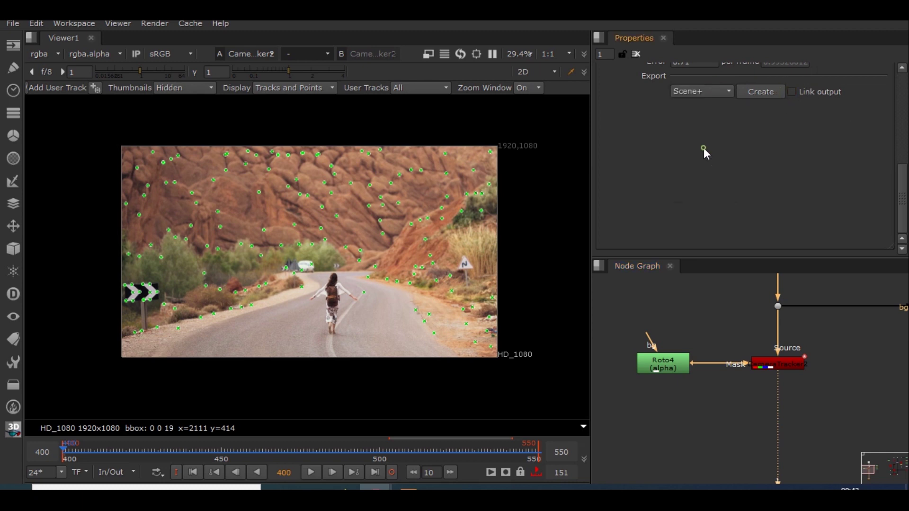
left_click(769, 92)
- Disconnect Viewer1 from CameraTracker2 beside the exported scene nodes
scroll(710, 325, "down", 5)
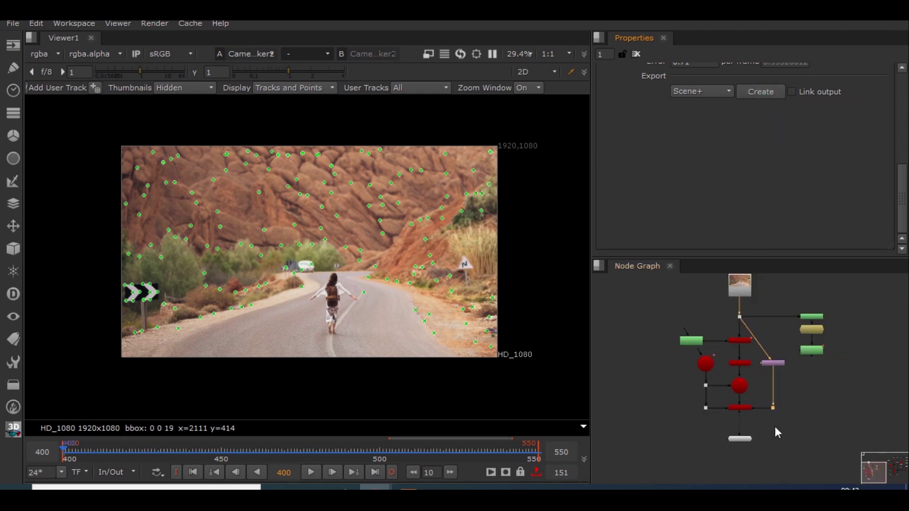
scroll(776, 425, "up", 4)
scroll(769, 423, "down", 2)
scroll(750, 430, "up", 2)
scroll(751, 430, "up", 1)
left_click_drag(706, 437, 707, 398)
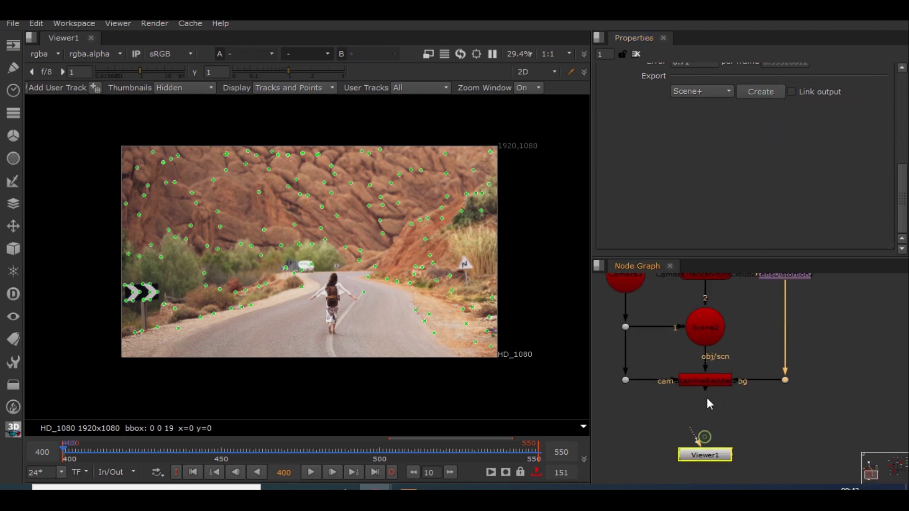
scroll(723, 402, "down", 3)
middle_click_drag(708, 374, 729, 397)
scroll(757, 350, "up", 4)
- Examine the exported CameraTrackerPointCloud2, Camera3 and Scene2 nodes and how they connect
left_click(762, 315)
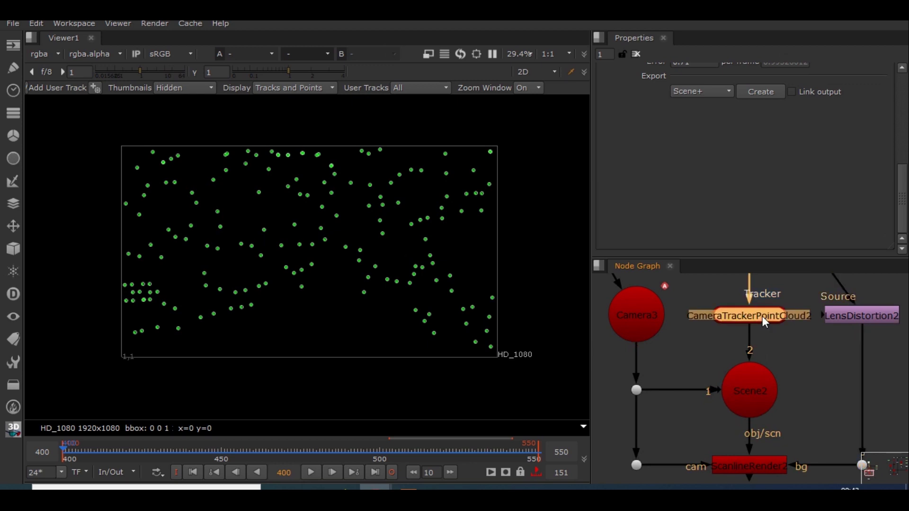
scroll(763, 339, "down", 2)
scroll(763, 339, "down", 2)
middle_click_drag(768, 342, 746, 361)
scroll(689, 344, "up", 1)
scroll(689, 345, "up", 2)
left_click(704, 335)
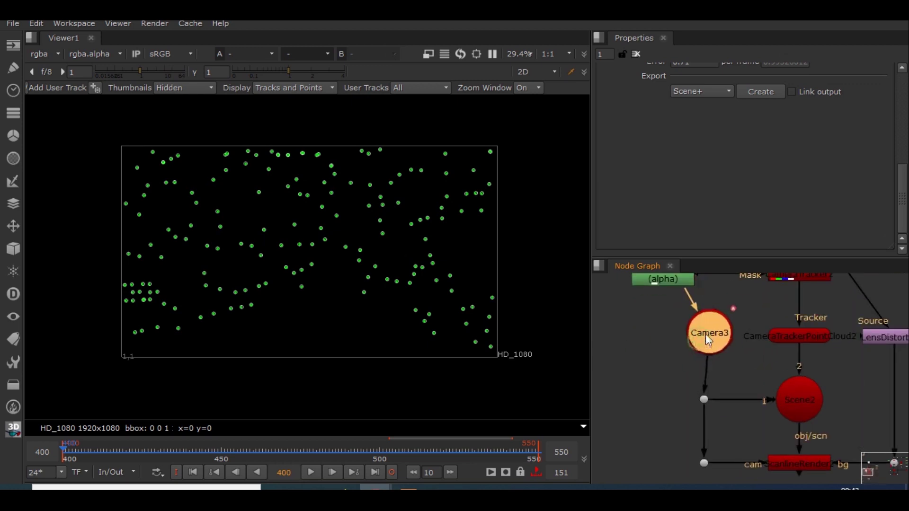
scroll(759, 359, "down", 2)
left_click(797, 386)
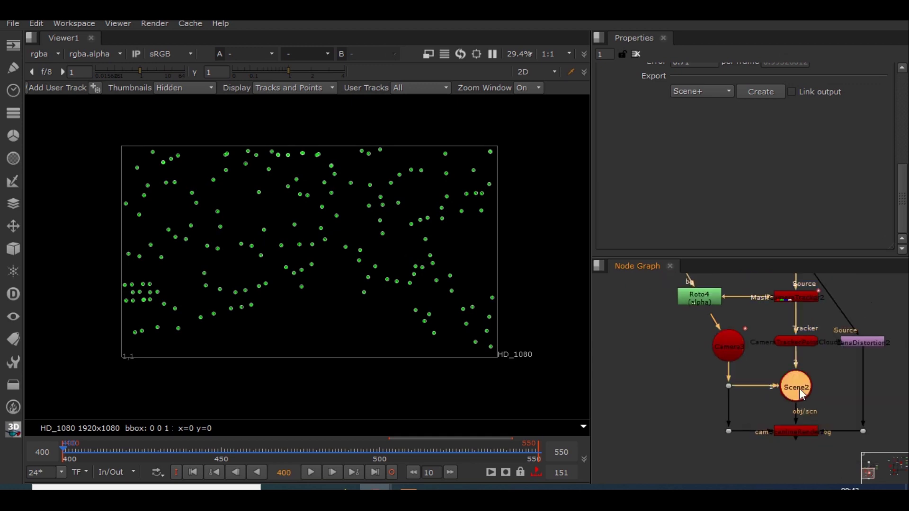
middle_click_drag(815, 399, 815, 394)
- Connect Viewer1 to the output of ScanlineRender2
middle_click_drag(794, 424, 783, 385)
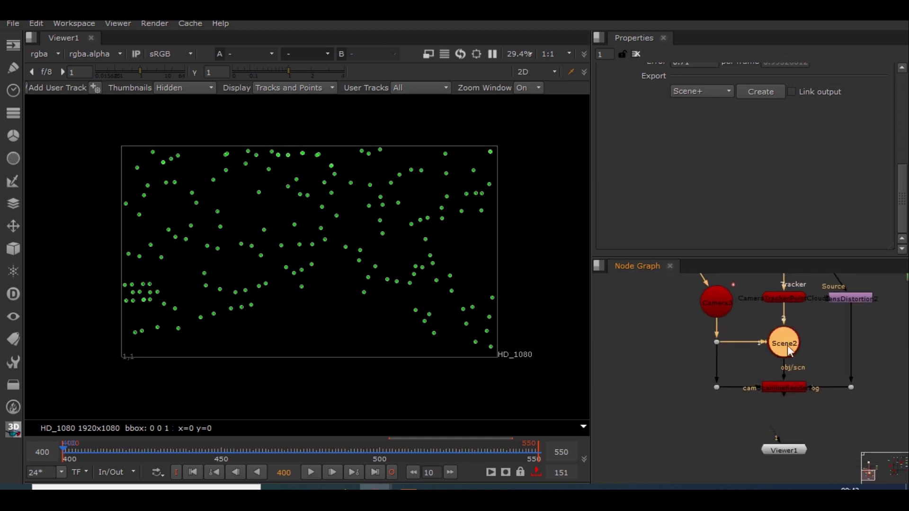
left_click(788, 388)
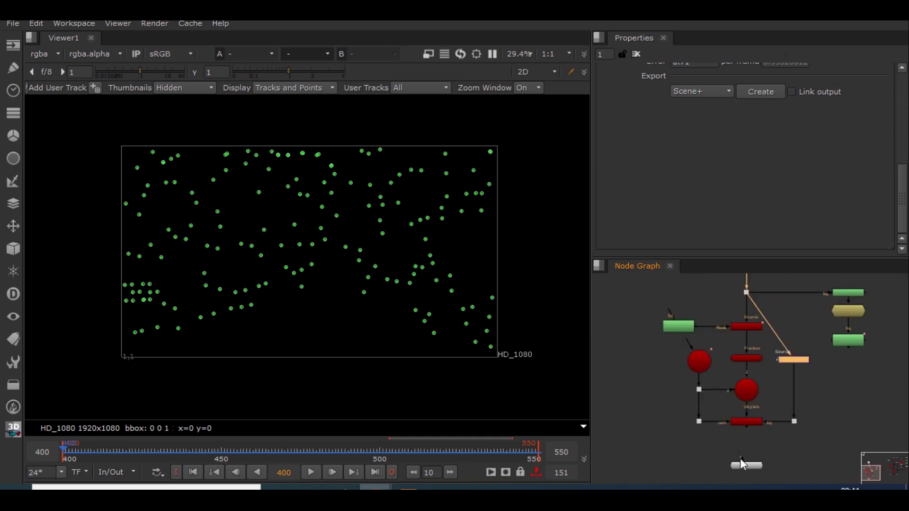
left_click_drag(739, 458, 742, 427)
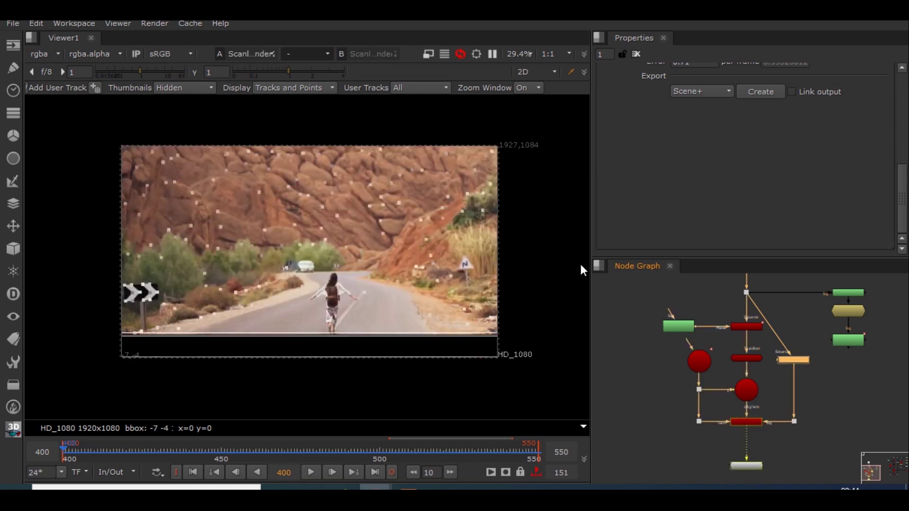
- Switch the viewer to 3D and examine the tracked point cloud and Camera3 from several angles
left_click(547, 72)
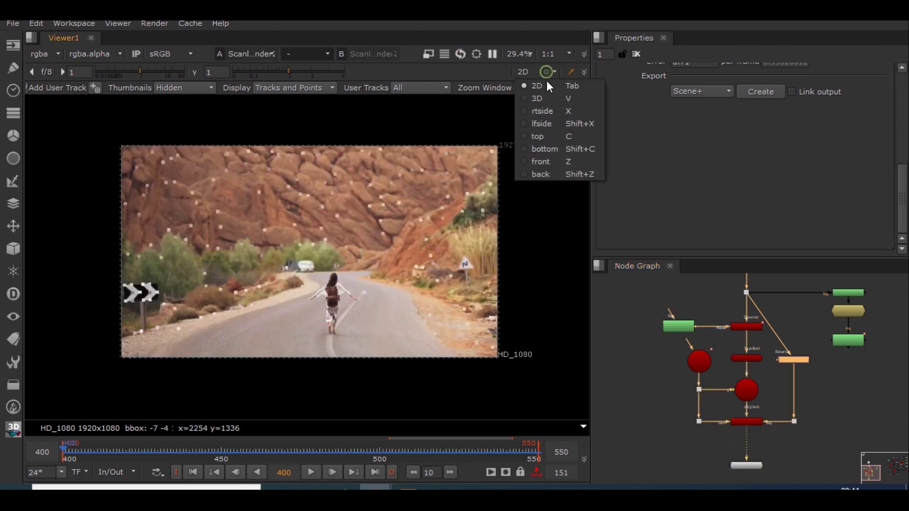
left_click(545, 100)
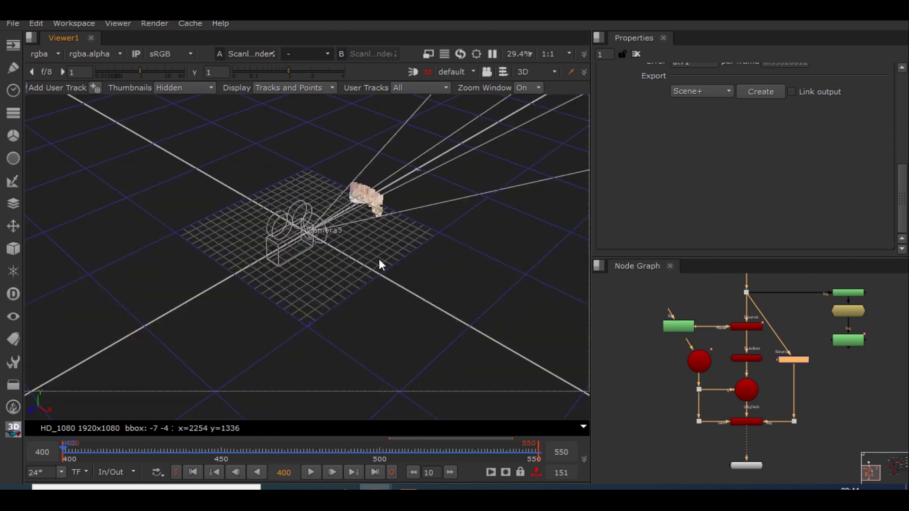
middle_click_drag(378, 259, 371, 304)
scroll(343, 277, "up", 7)
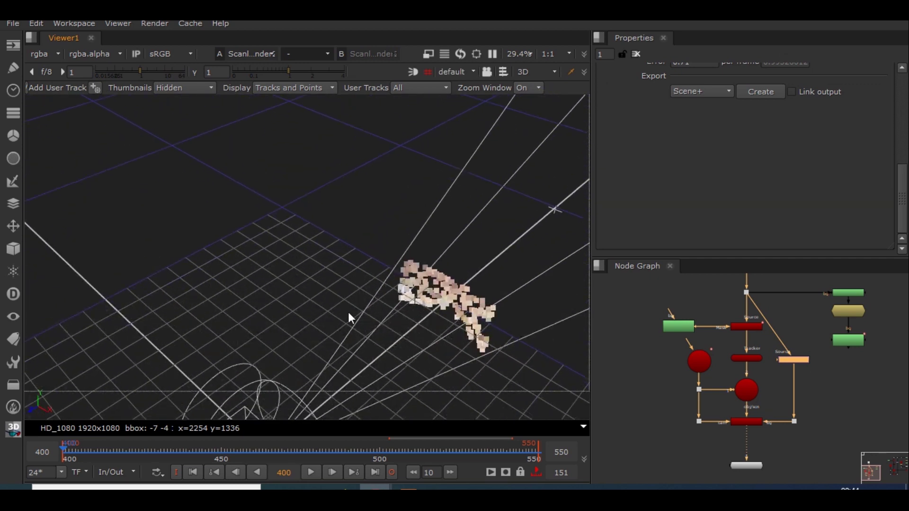
right_click_drag(349, 316, 455, 301, "alt")
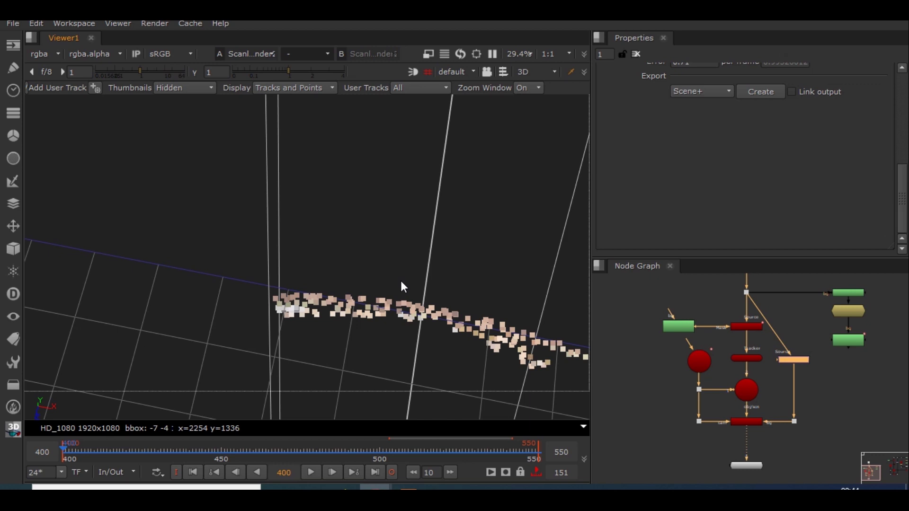
left_click_drag(357, 334, 200, 178, "ctrl")
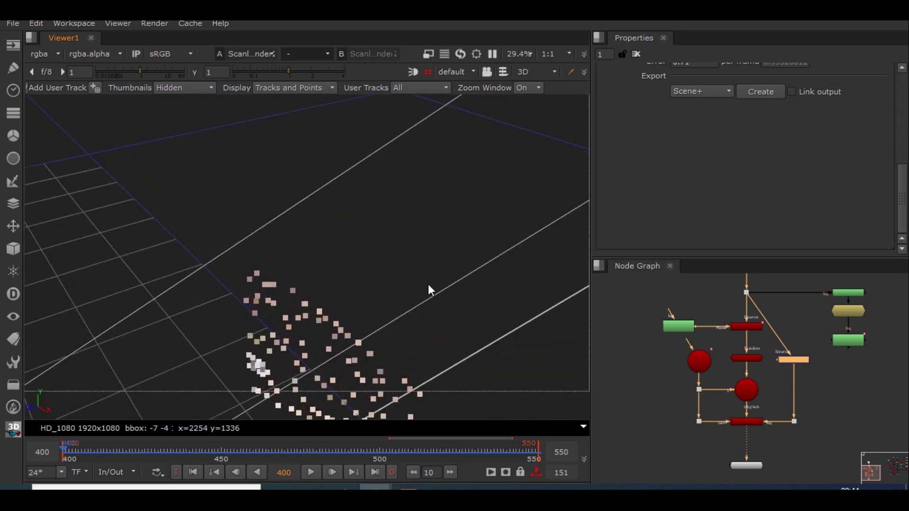
left_click_drag(419, 241, 251, 263, "ctrl")
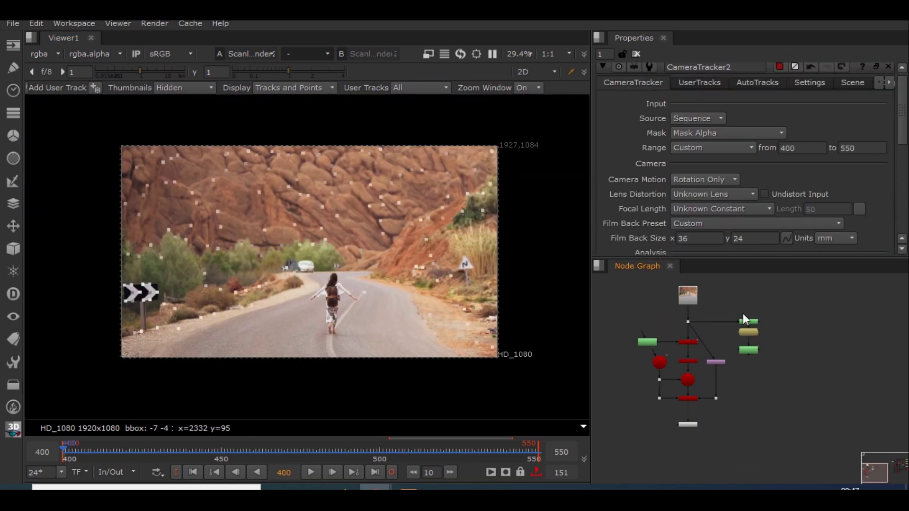
- Add a Project3D node in the space below Roto3
left_click_drag(727, 305, 797, 359)
scroll(795, 360, "up", 5)
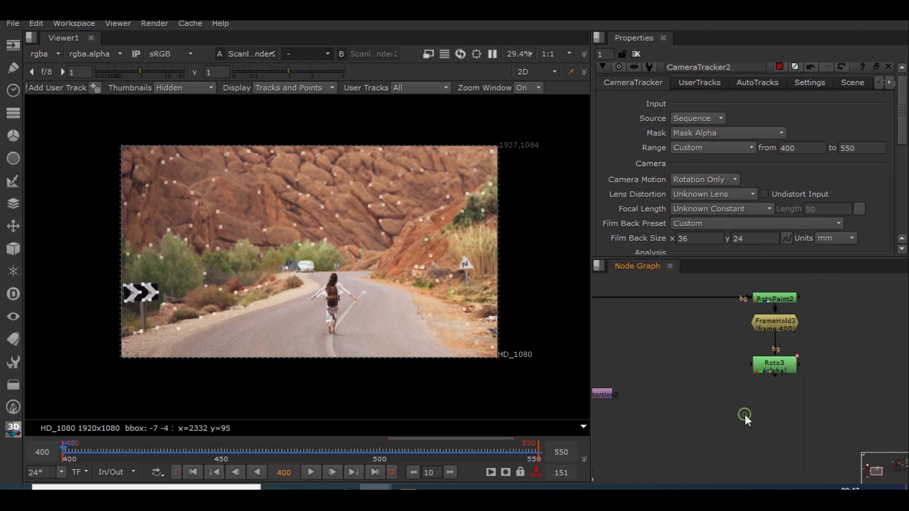
key("Tab")
type("pro")
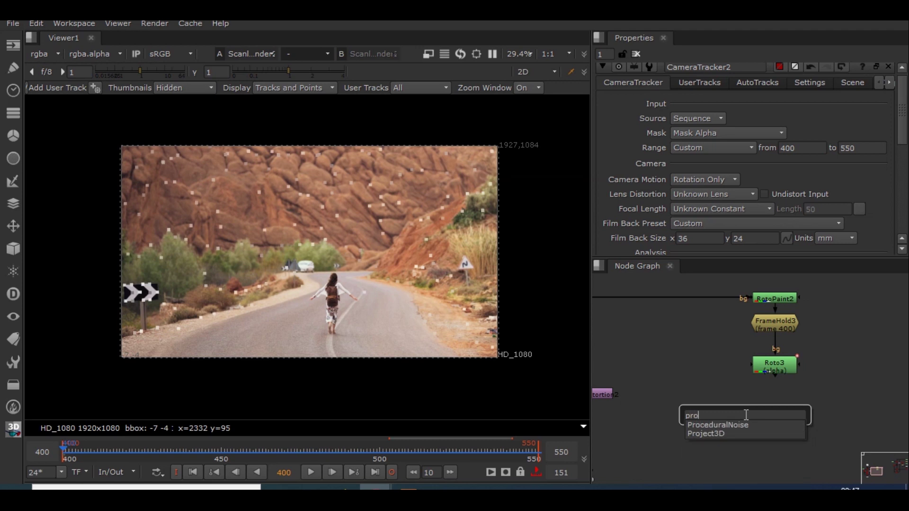
type("ject3D")
key("Return")
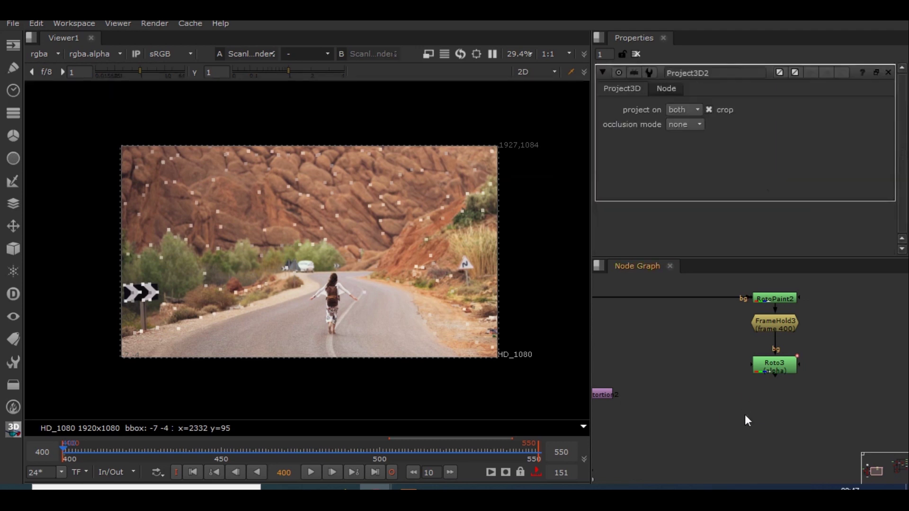
- Connect Project3D2's image input to Roto3 and its cam input to the pasted camera copy, Camera4
scroll(708, 399, "up", 4)
scroll(775, 410, "down", 2)
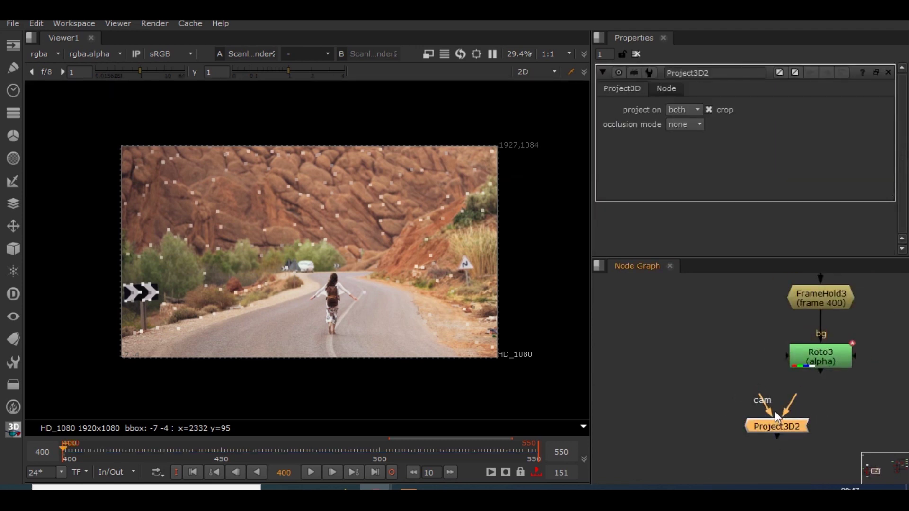
left_click_drag(783, 405, 824, 389)
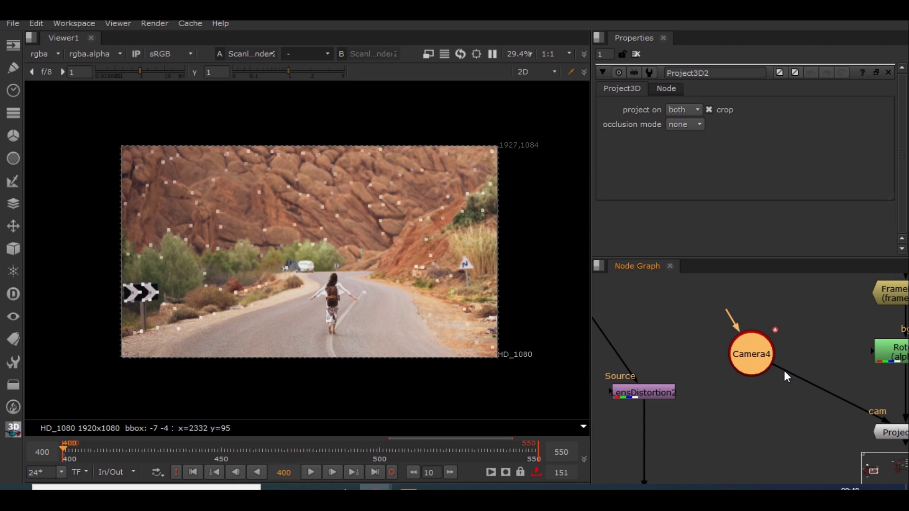
left_click(787, 425)
scroll(788, 425, "down", 1)
middle_click_drag(788, 425, 742, 427)
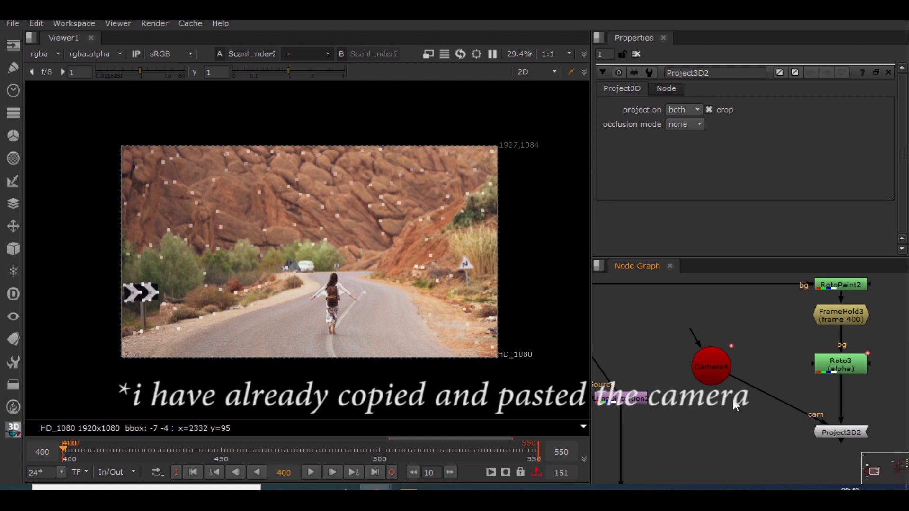
scroll(733, 399, "up", 2)
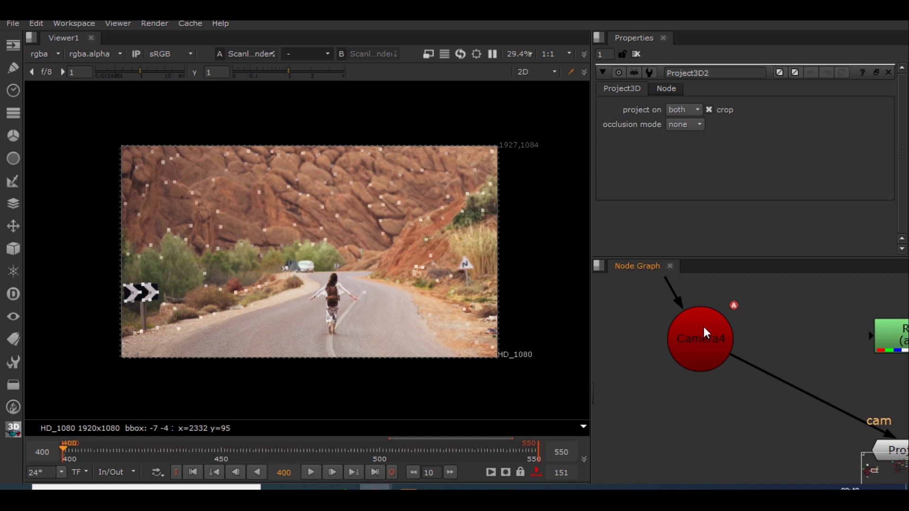
scroll(739, 365, "down", 2)
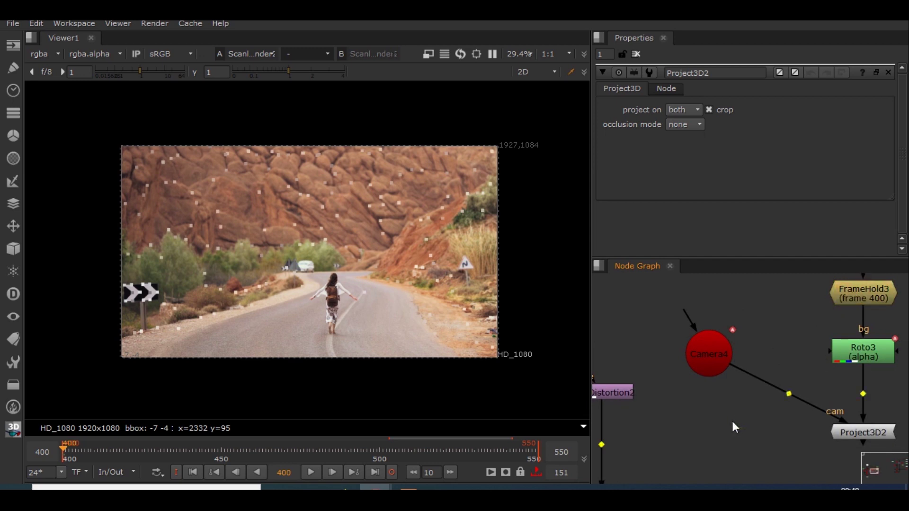
- Paste a FrameHold set to frame 400 and insert it between Camera4 and Project3D2's cam input
key("ctrl+v")
mouse_move(731, 425)
left_mouse_down()
mouse_move(769, 380)
mouse_move(734, 428)
mouse_move(719, 431)
left_mouse_up()
mouse_move(717, 346)
left_mouse_down()
mouse_move(737, 340)
mouse_move(729, 345)
left_mouse_up()
scroll(729, 345, "down", 3)
scroll(748, 388, "up", 3)
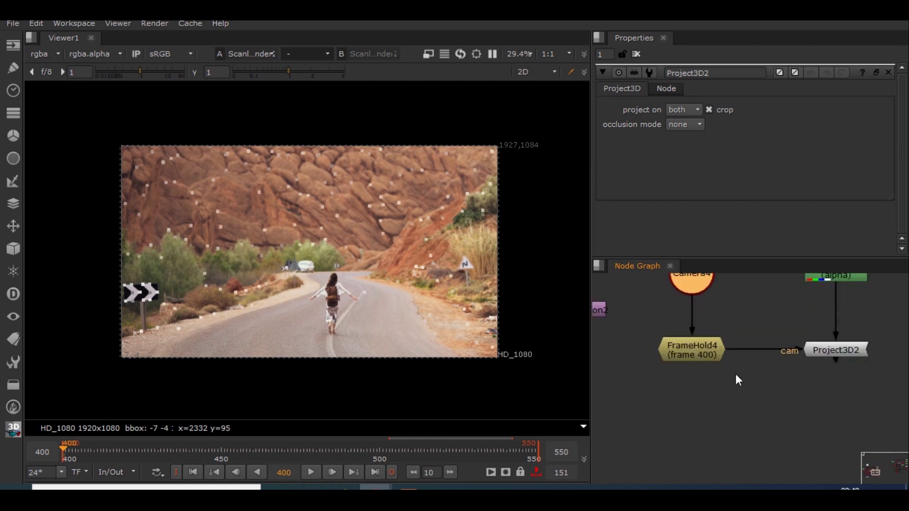
scroll(730, 376, "down", 5)
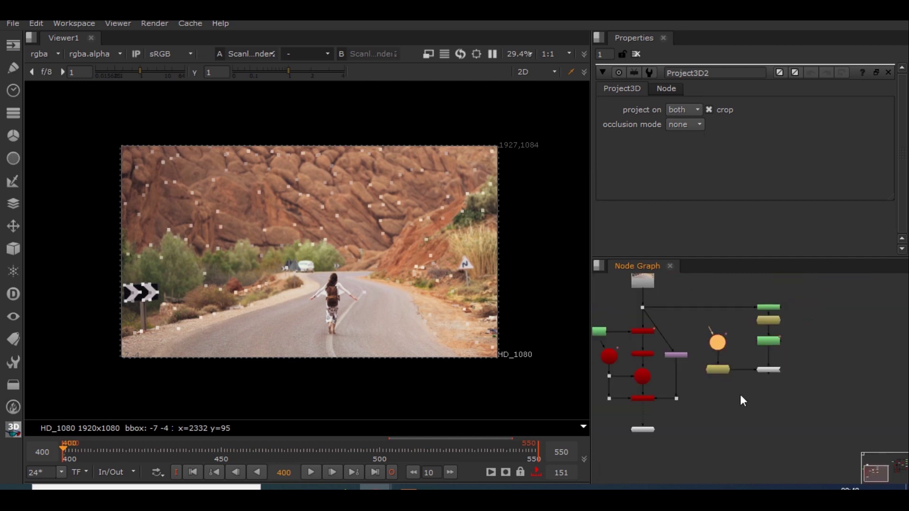
- Tidy the projection branch by moving Project3D2 and the camera's FrameHold4 slightly upward
scroll(741, 398, "down", 1)
left_click_drag(688, 345, 715, 427)
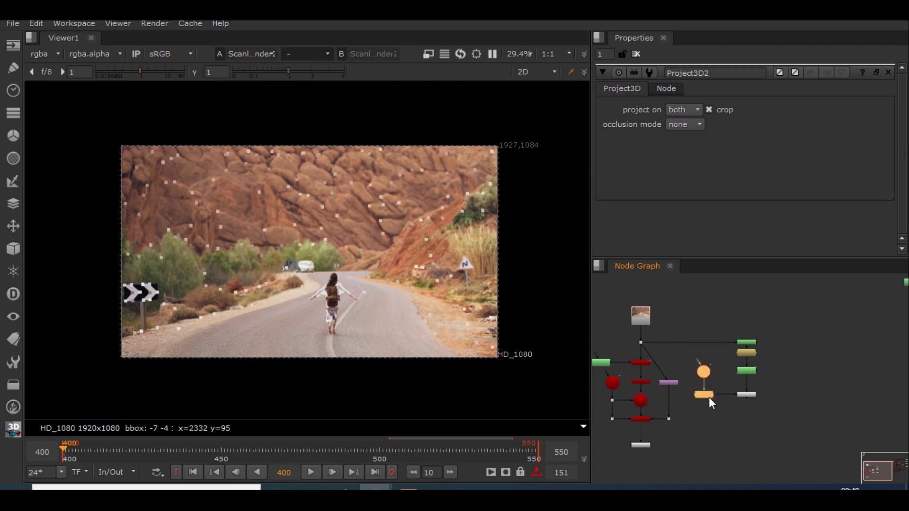
scroll(732, 420, "up", 3)
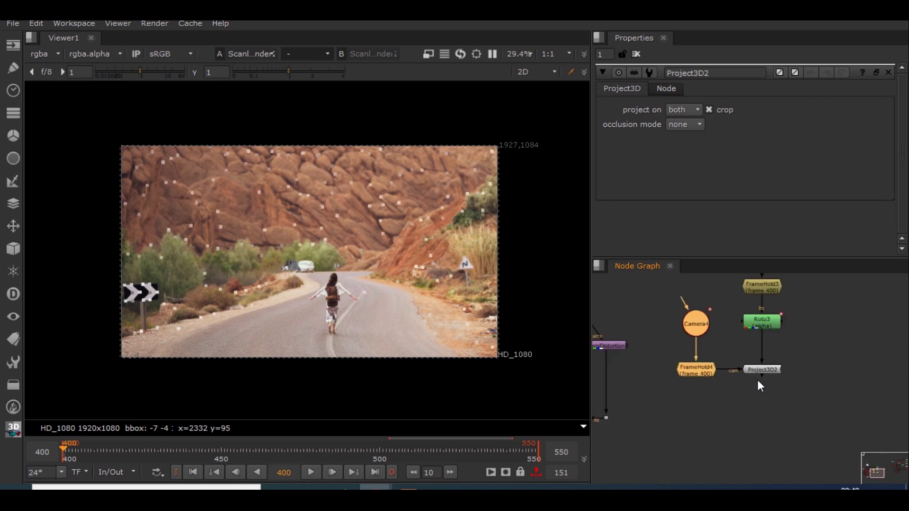
left_click_drag(763, 371, 763, 359)
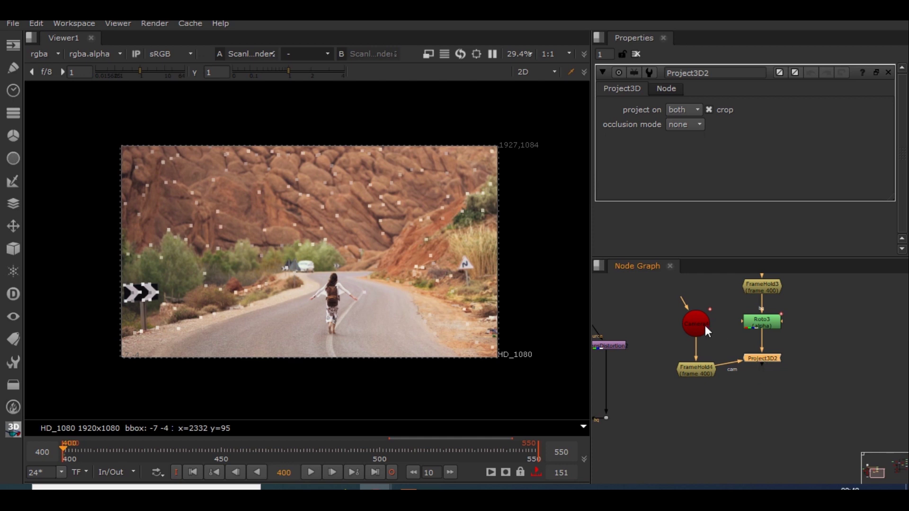
left_click_drag(653, 294, 724, 427)
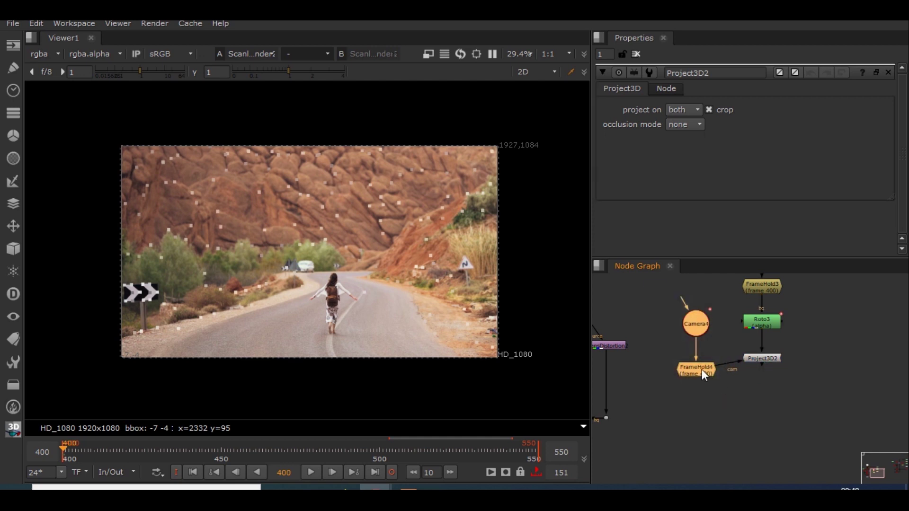
left_click_drag(701, 369, 703, 358)
left_click(715, 376)
- Add a Card node below Project3D2, with its img input connected to Project3D2 and its output feeding the Scene node
scroll(714, 396, "down", 2)
key("Tab")
type("c")
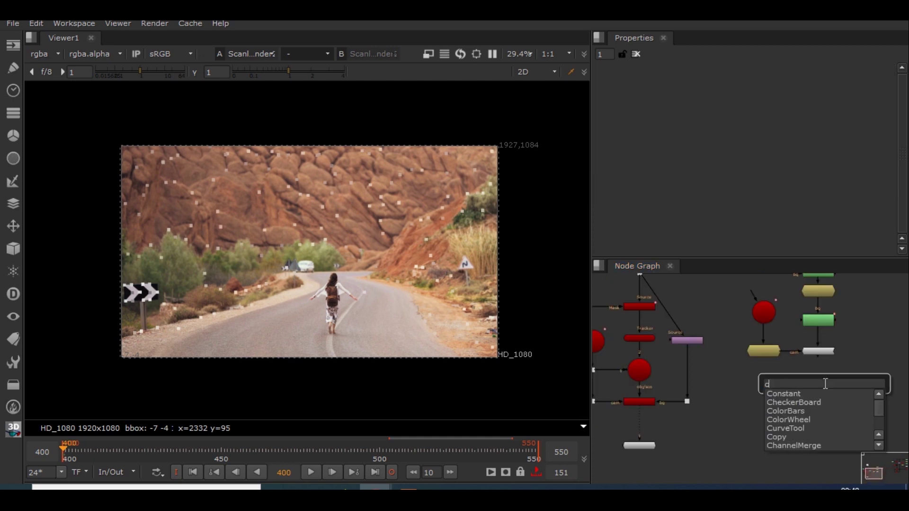
type("ard")
left_click(795, 401)
scroll(824, 388, "up", 3)
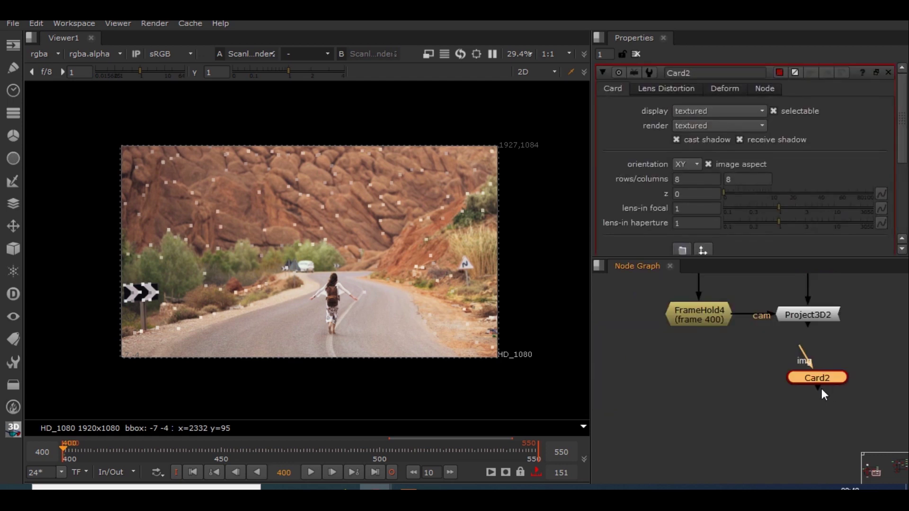
scroll(822, 389, "down", 3)
left_click_drag(830, 382, 824, 337)
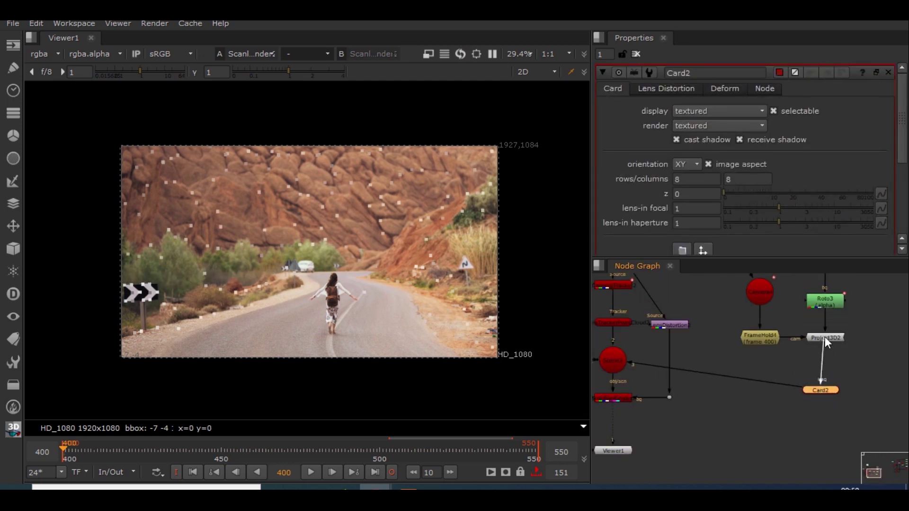
- Switch the viewer to 3D and select Card2 for positioning in the scene
left_click(538, 72)
left_click(539, 101)
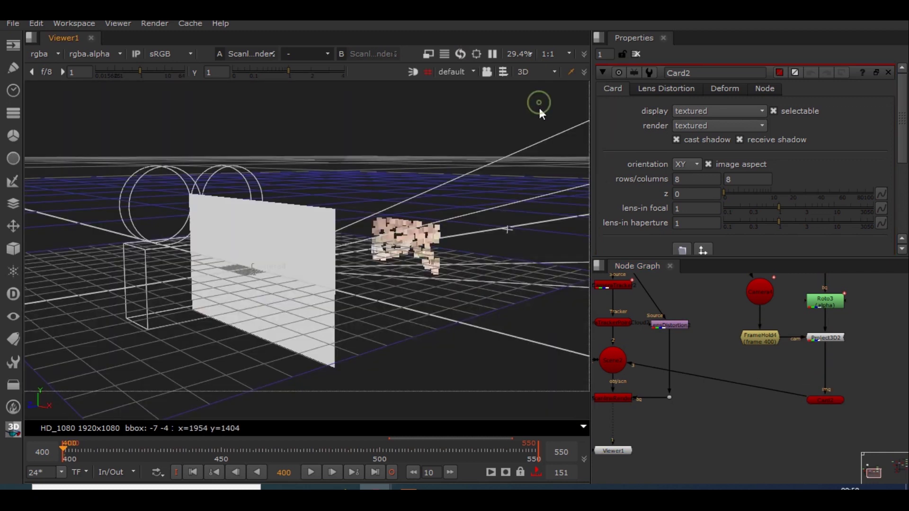
scroll(325, 281, "down", 2)
scroll(325, 281, "up", 4)
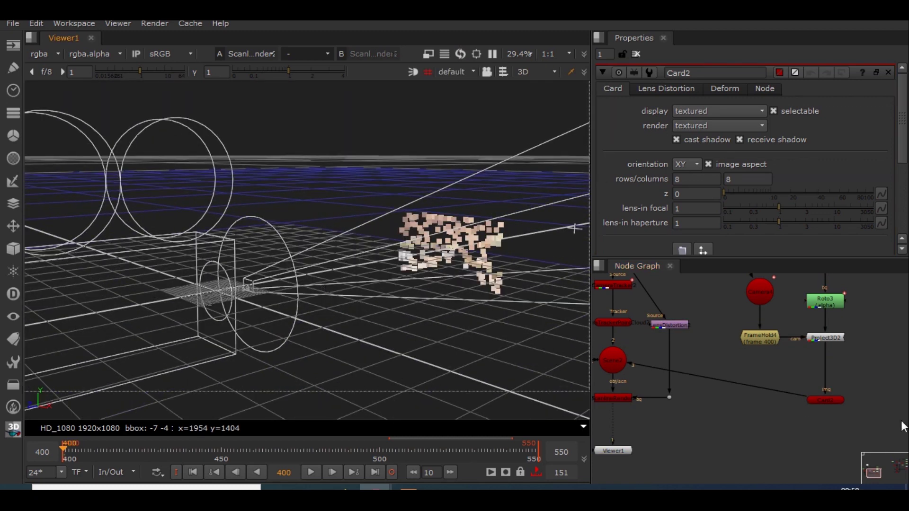
left_click(825, 401)
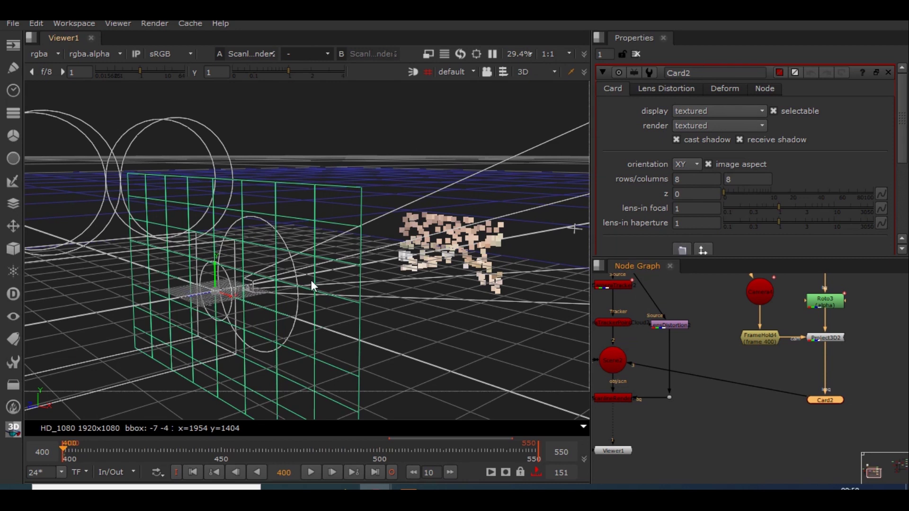
scroll(311, 281, "down", 2)
left_click_drag(262, 294, 255, 319, "ctrl")
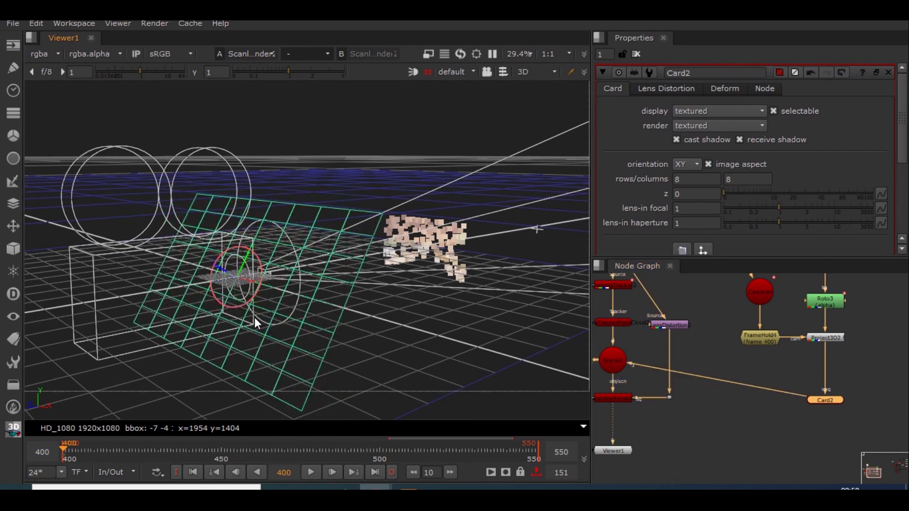
key("ctrl+z")
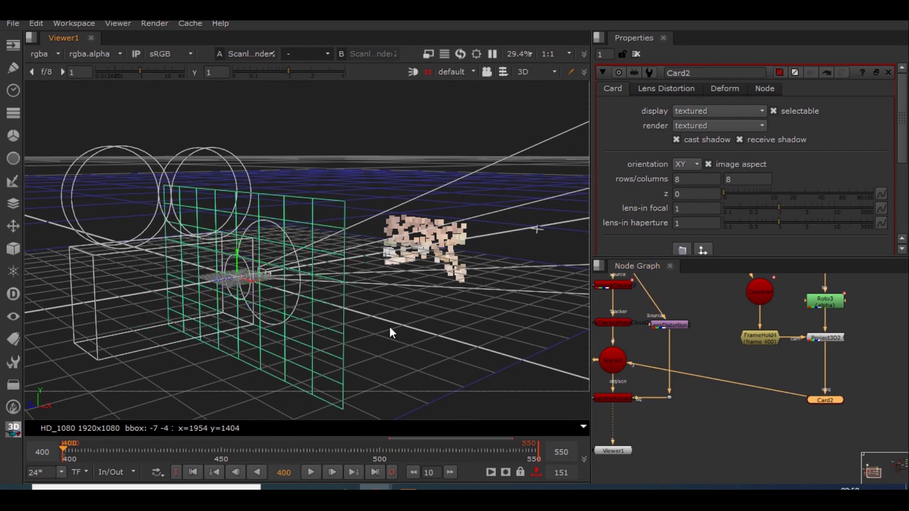
- Move Card2 along its z axis away from the camera to just behind the tracked point cloud
mouse_move(410, 308)
left_mouse_down("ctrl")
mouse_move(417, 328)
mouse_move(428, 293)
mouse_move(423, 318)
left_mouse_up("ctrl")
left_click_drag(353, 363, 343, 362, "ctrl")
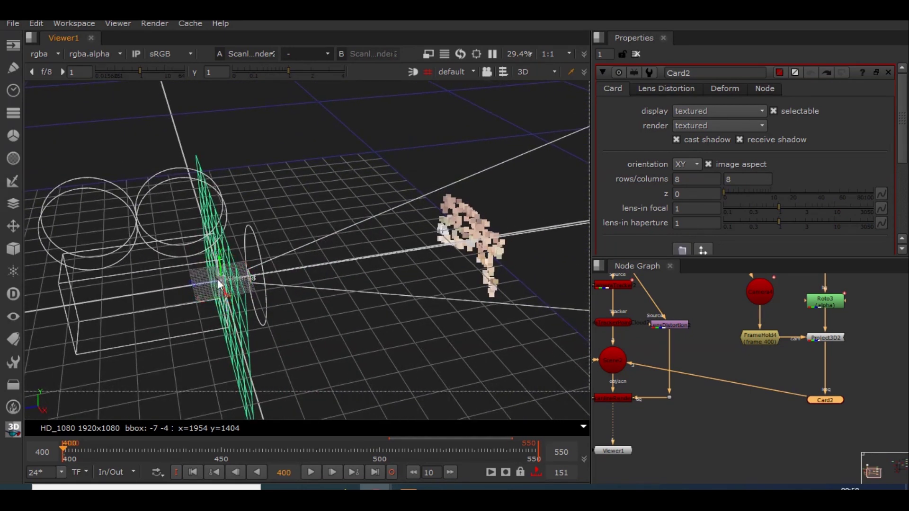
left_click_drag(201, 279, 455, 254)
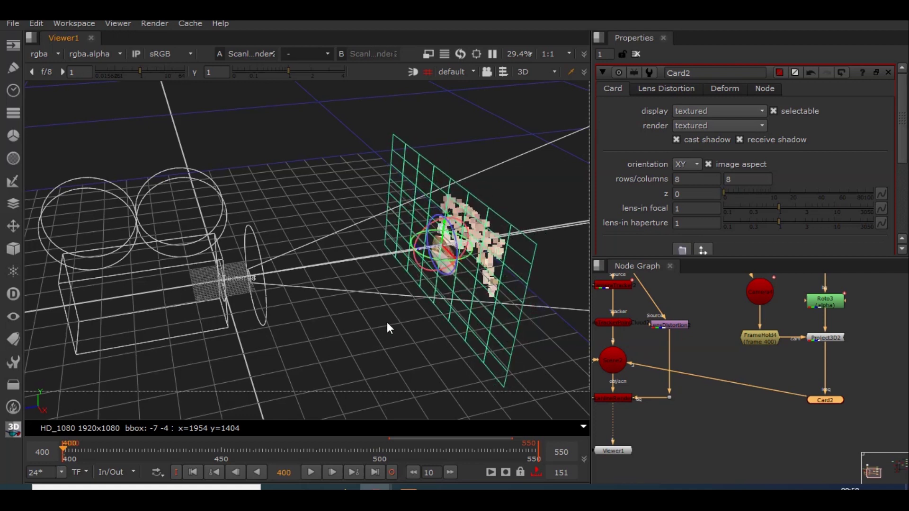
left_click_drag(387, 322, 283, 324, "ctrl")
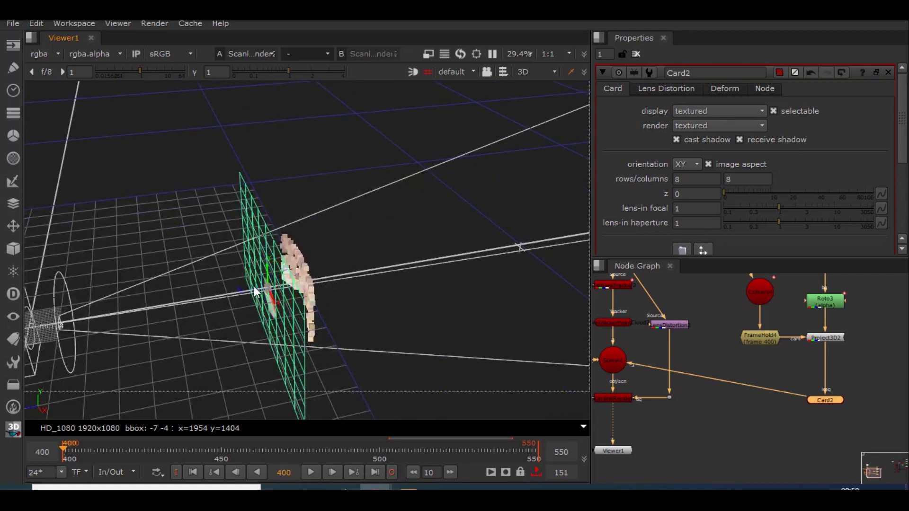
left_click_drag(310, 286, 256, 304)
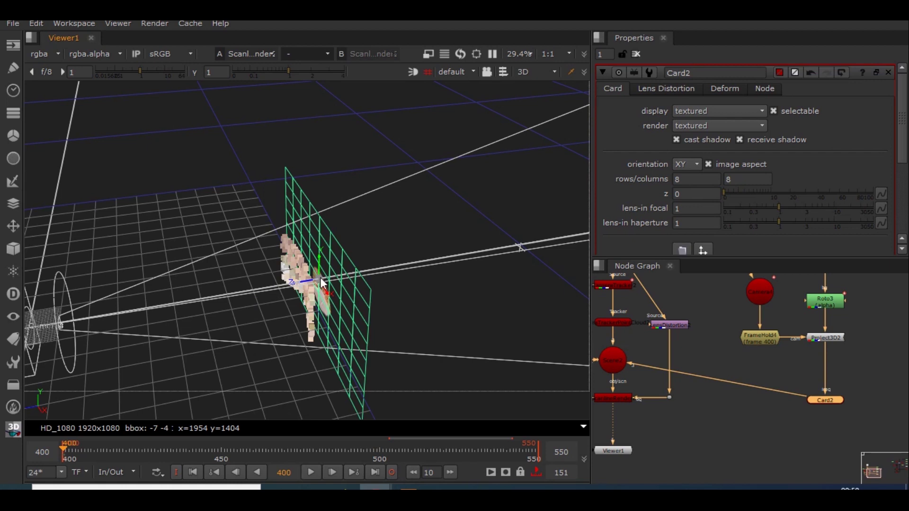
- Return the viewer to 2D and inspect the projected patch on the road where the woman was walking
key("Tab")
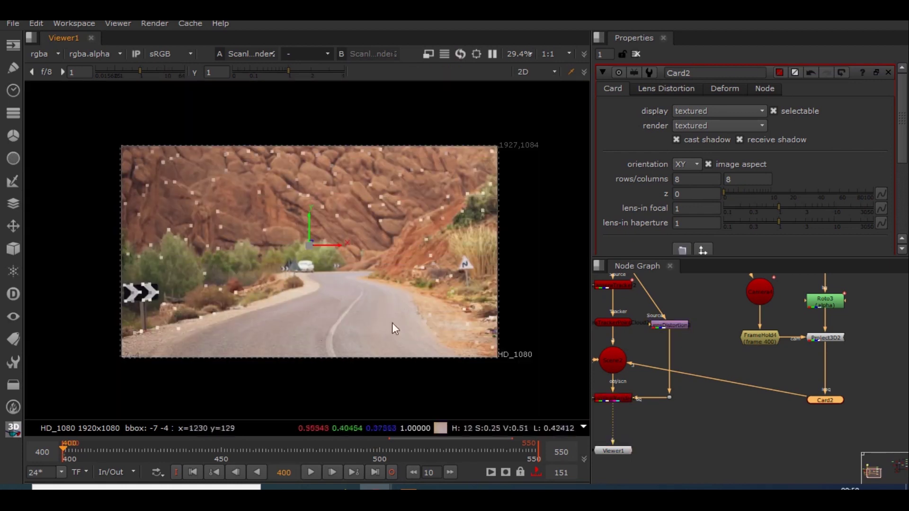
scroll(348, 322, "up", 1)
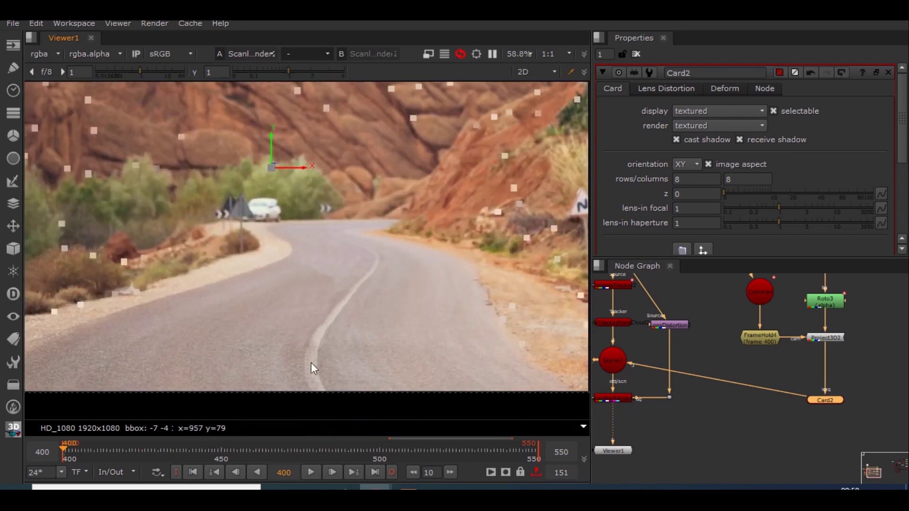
scroll(349, 307, "down", 1)
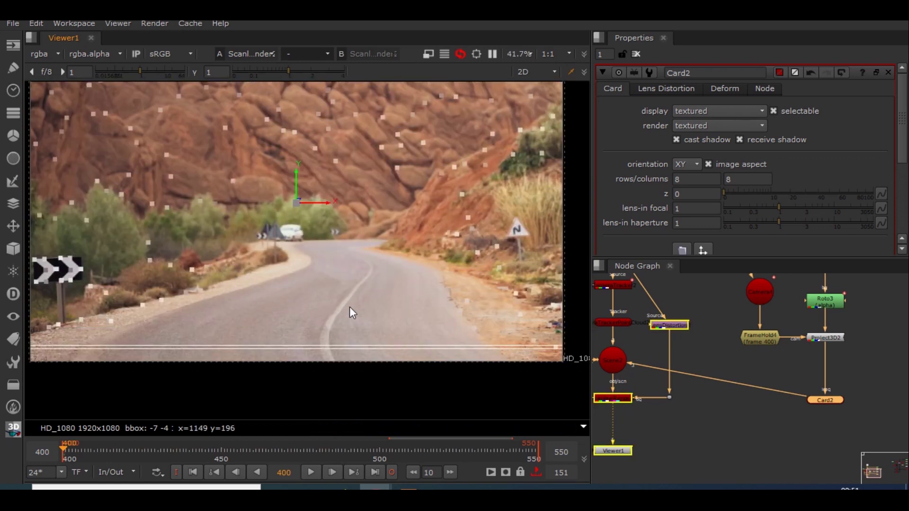
key("f")
- Disable the CameraTrackerPointCloud2 node to hide the tracking points from the render
middle_click_drag(742, 423, 851, 444)
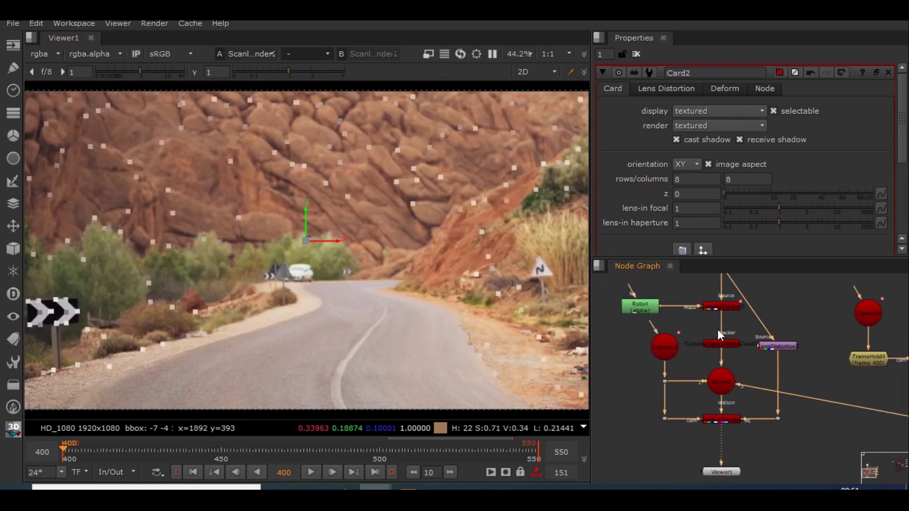
scroll(725, 345, "up", 5)
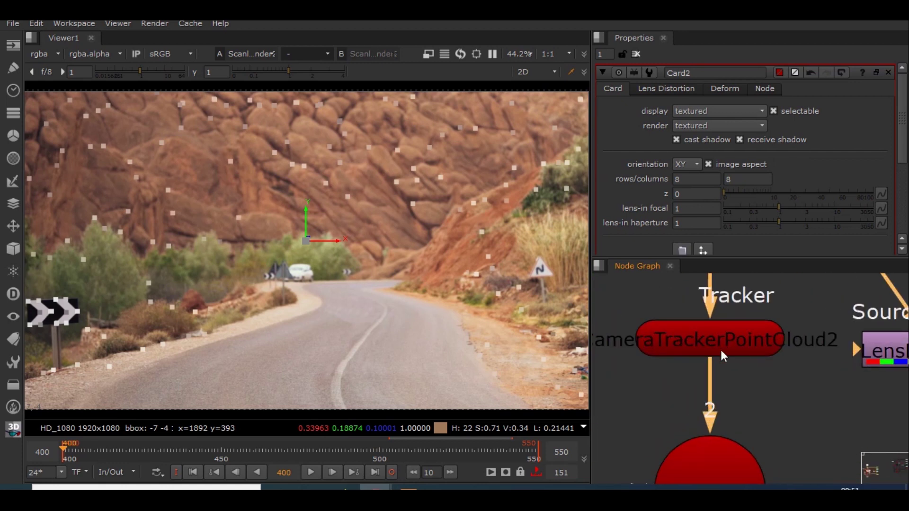
left_click(720, 348)
key("d")
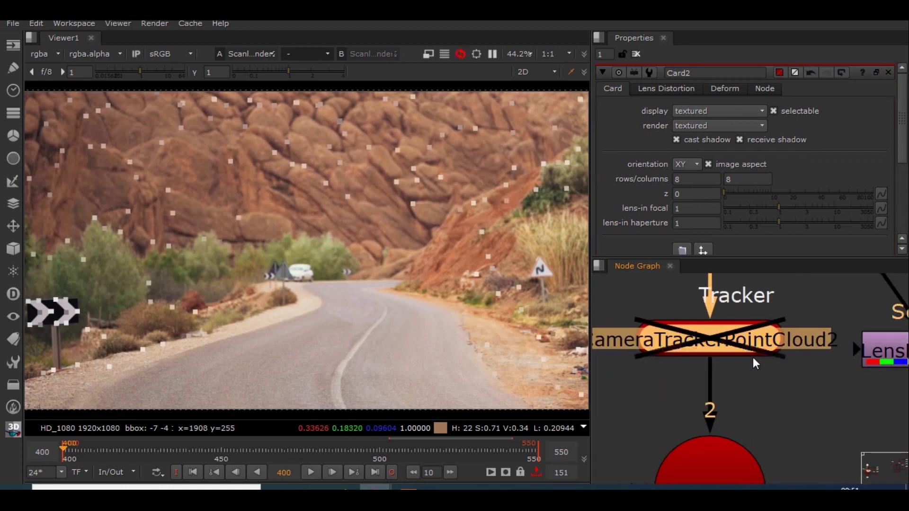
scroll(754, 360, "down", 5)
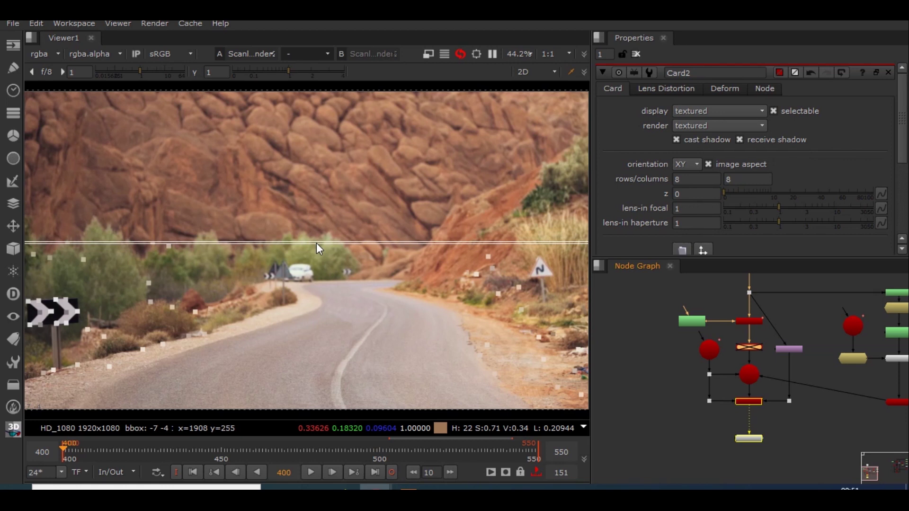
left_click(696, 371)
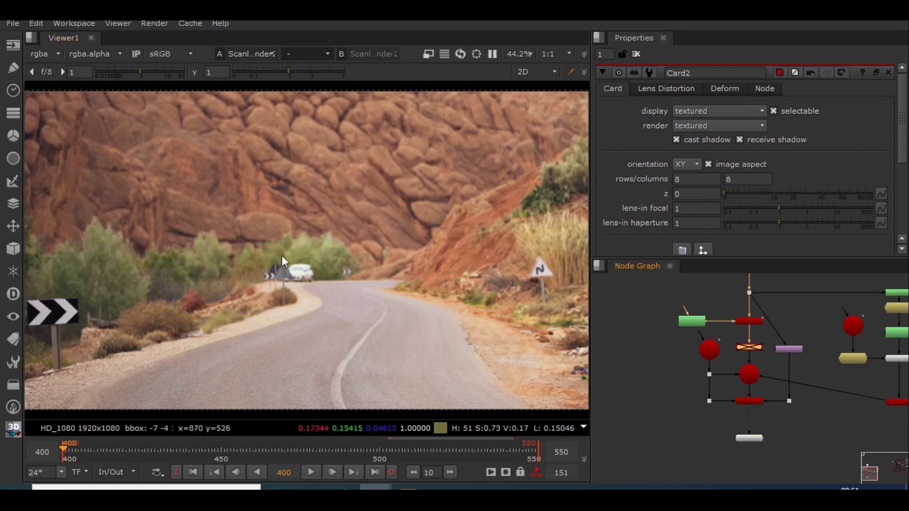
- Play the shot from frame 400 to check how the projected patch holds over the moving footage
scroll(294, 267, "down", 2)
scroll(295, 266, "up", 1)
left_click(311, 472)
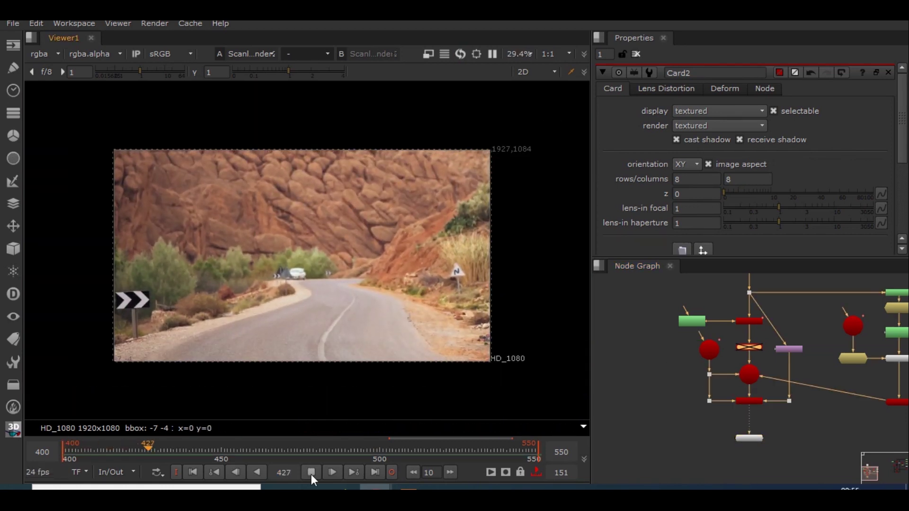